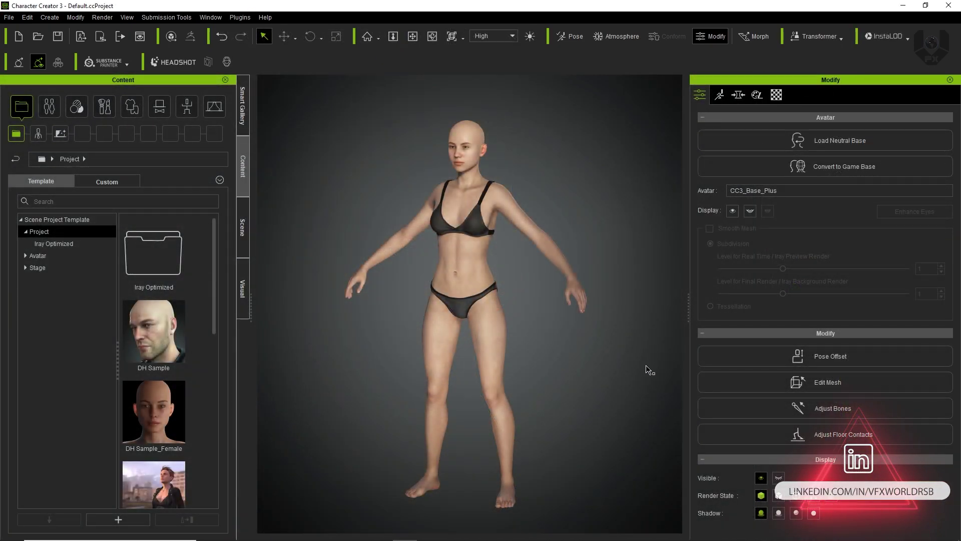
Examine the default female avatar from several angles, both at full length and closer up on the upper body
right_drag(642, 395, 516, 461)
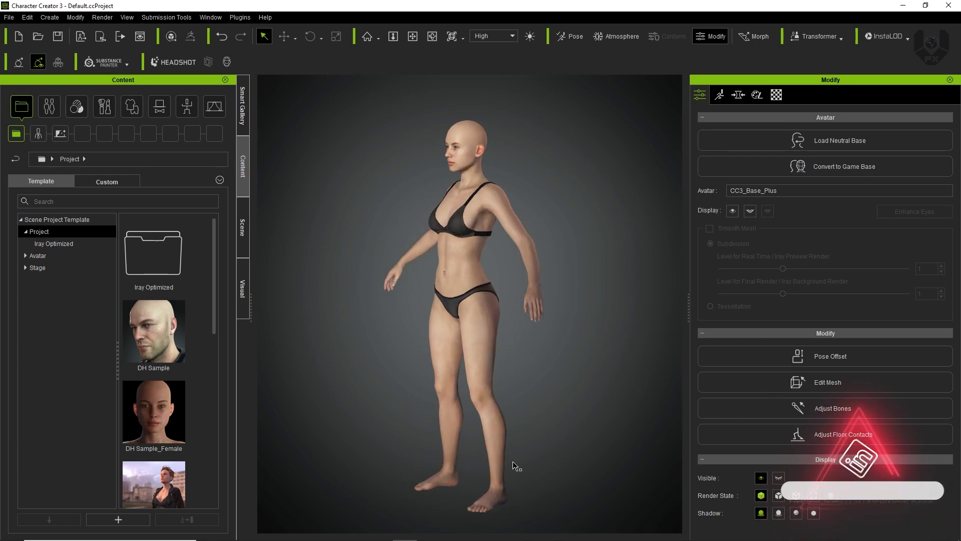
right_drag(396, 430, 502, 444)
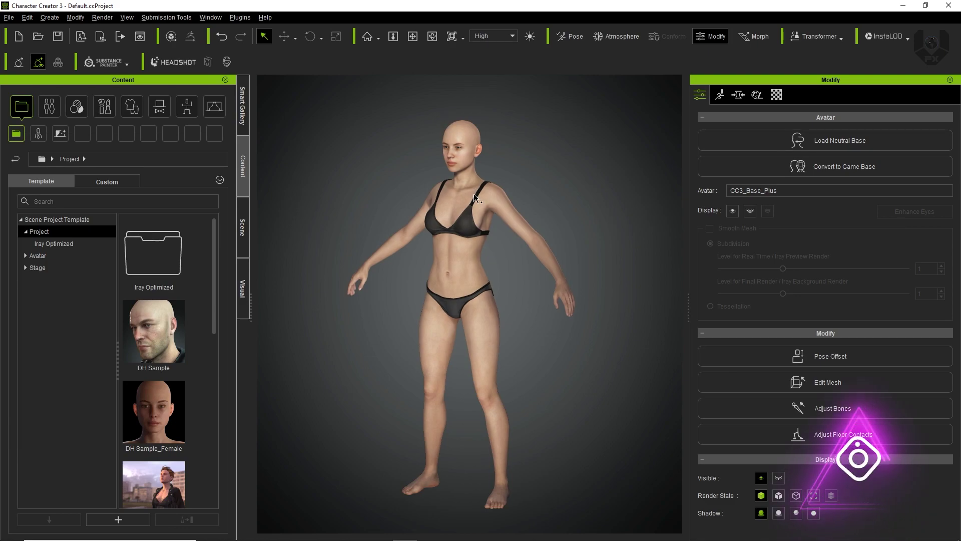
scroll(473, 194, up, 4)
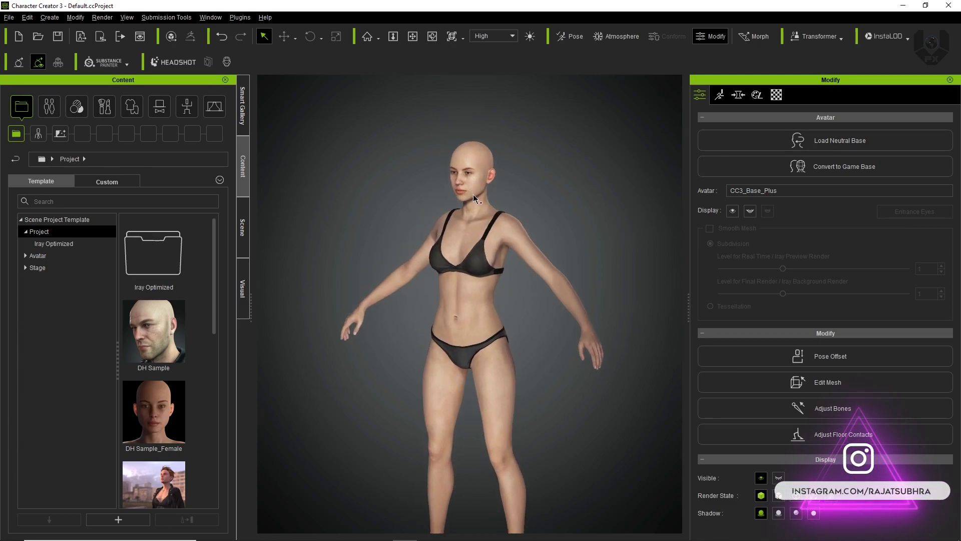
scroll(472, 176, up, 3)
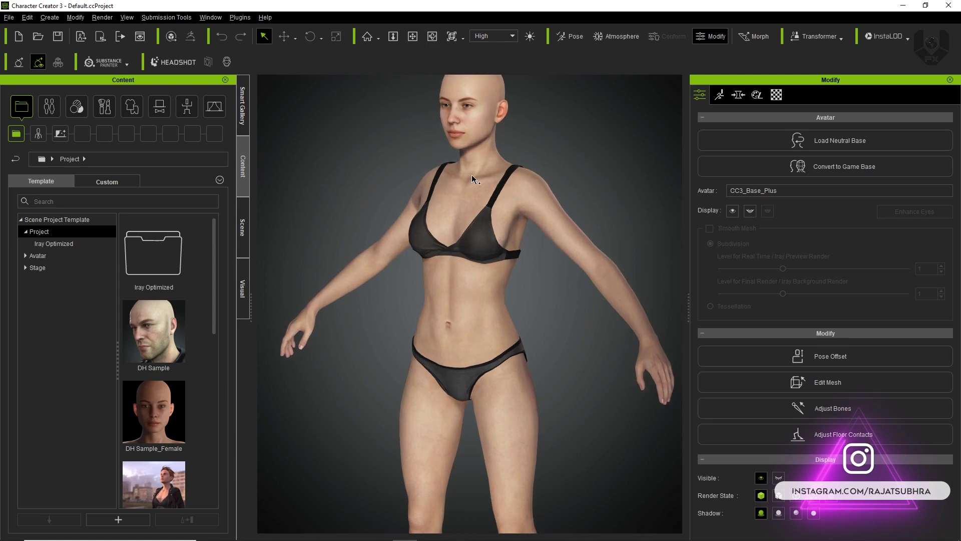
middle_drag(472, 175, 453, 281)
right_drag(419, 340, 403, 300)
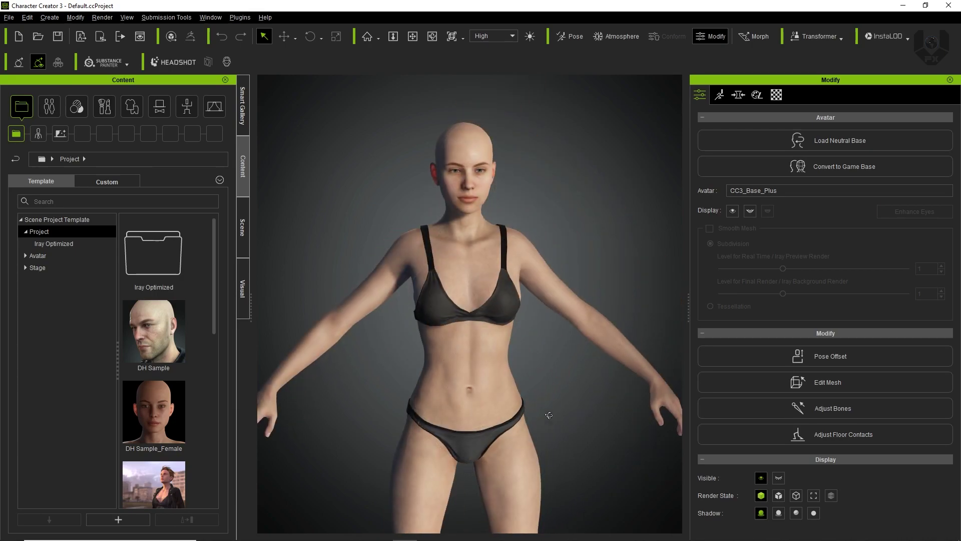
right_drag(548, 414, 376, 411)
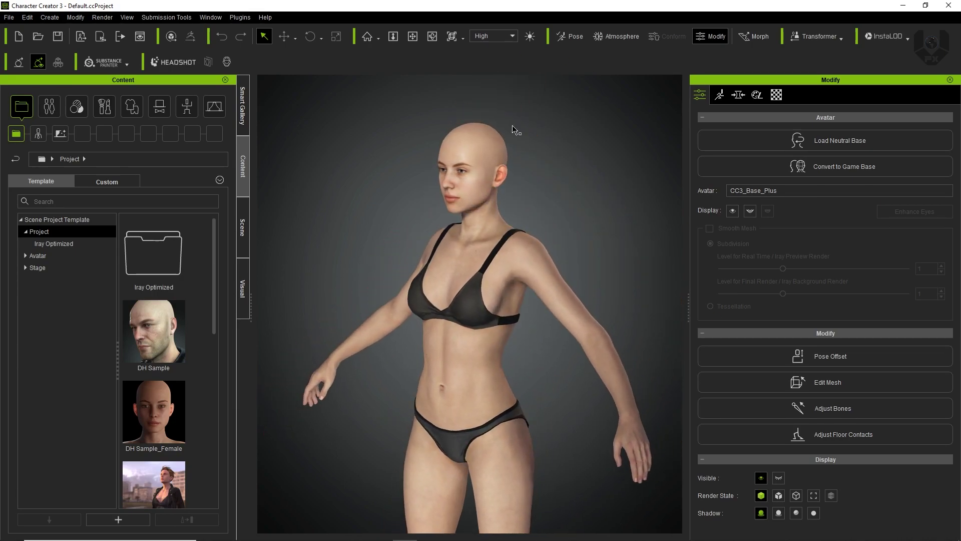
scroll(475, 370, down, 5)
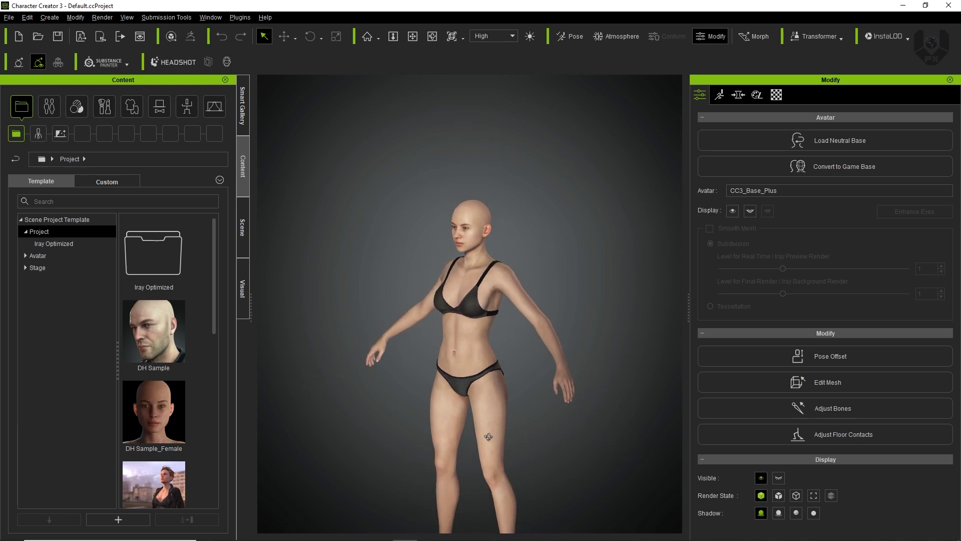
right_drag(488, 436, 496, 372)
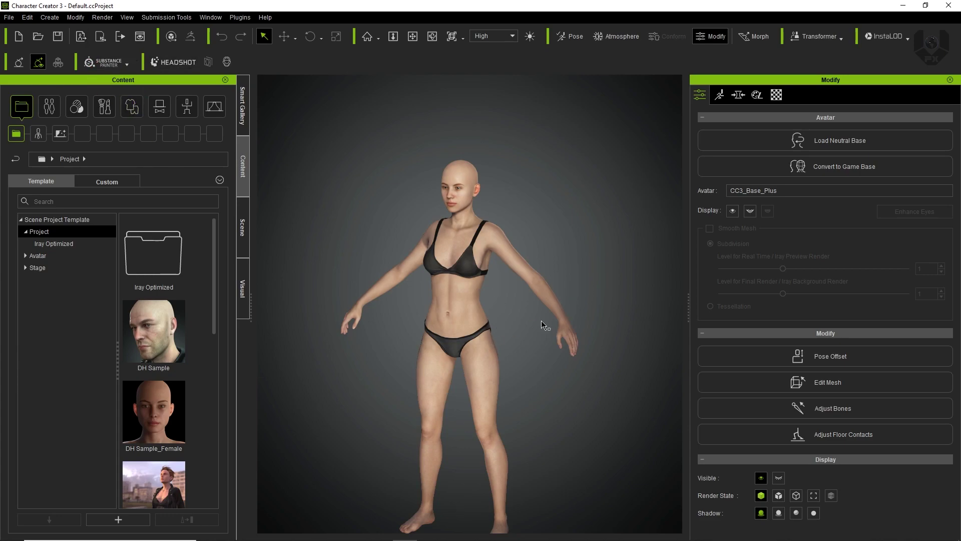
right_drag(514, 370, 429, 323)
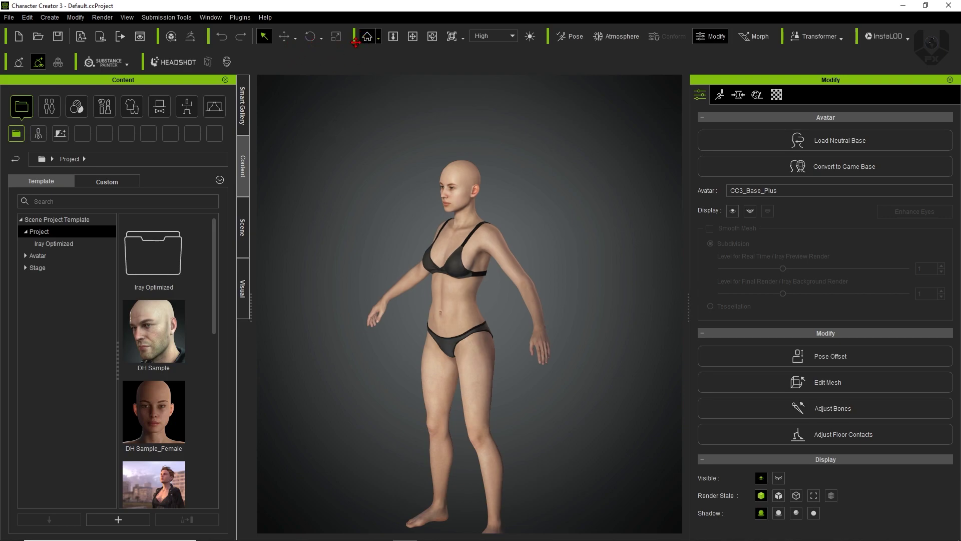
Try the camera zoom, pan and orbit tools on the avatar, then return to the selection tool
click(392, 41)
mouse_move(441, 280)
mouse_down()
mouse_move(440, 251)
mouse_move(440, 295)
mouse_move(436, 264)
mouse_move(533, 287)
mouse_move(429, 248)
mouse_move(449, 276)
mouse_up()
key(x)
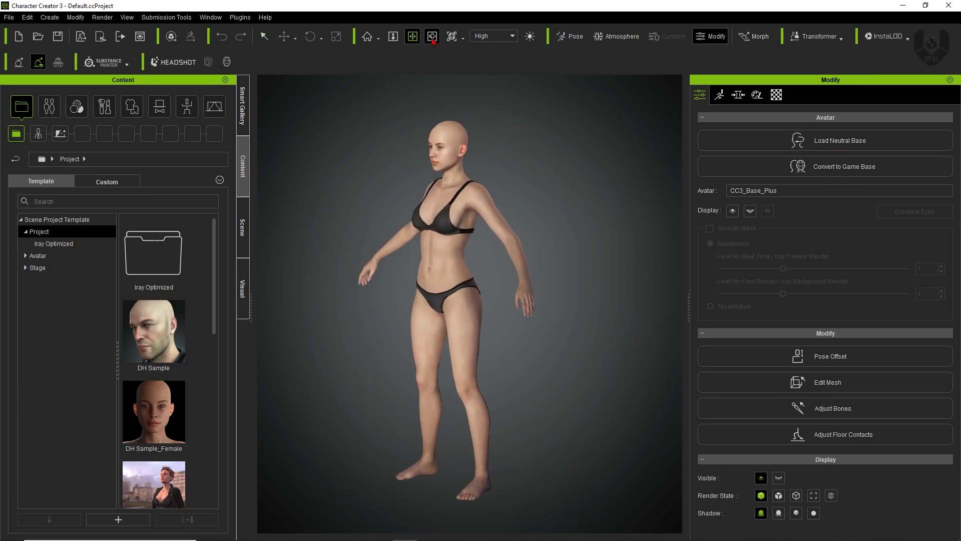
click(432, 36)
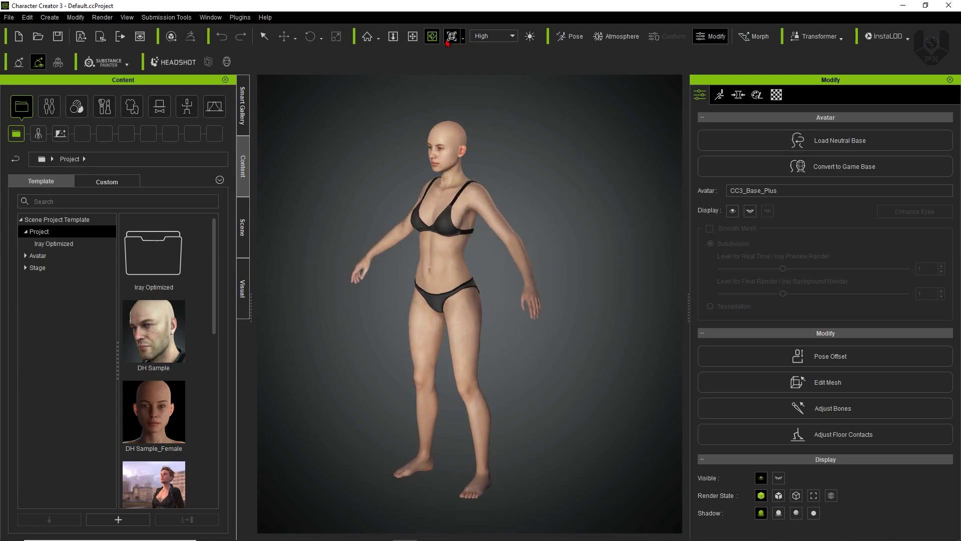
key(q)
middle_drag(459, 282, 465, 260)
Review the viewport quality options, keep High, and view the avatar from the front and the side
click(514, 41)
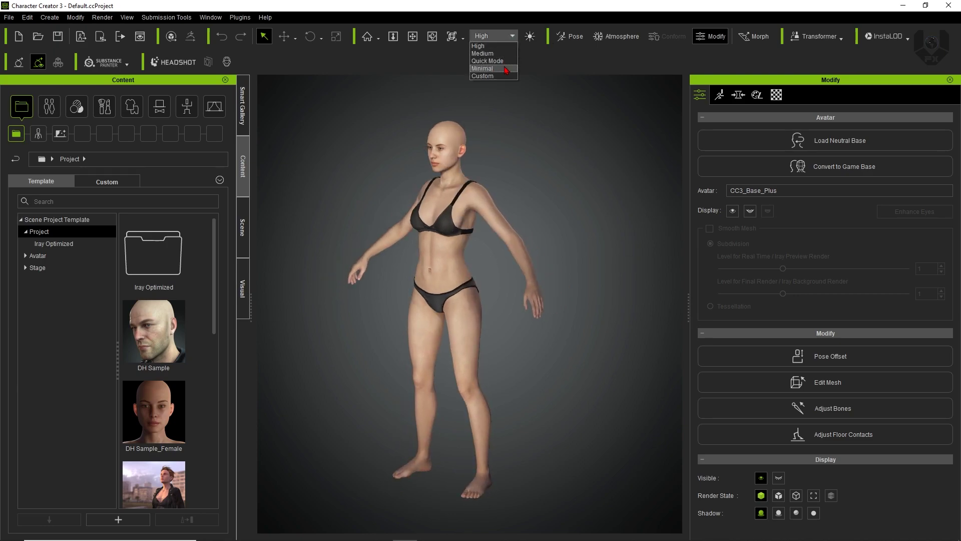
click(503, 41)
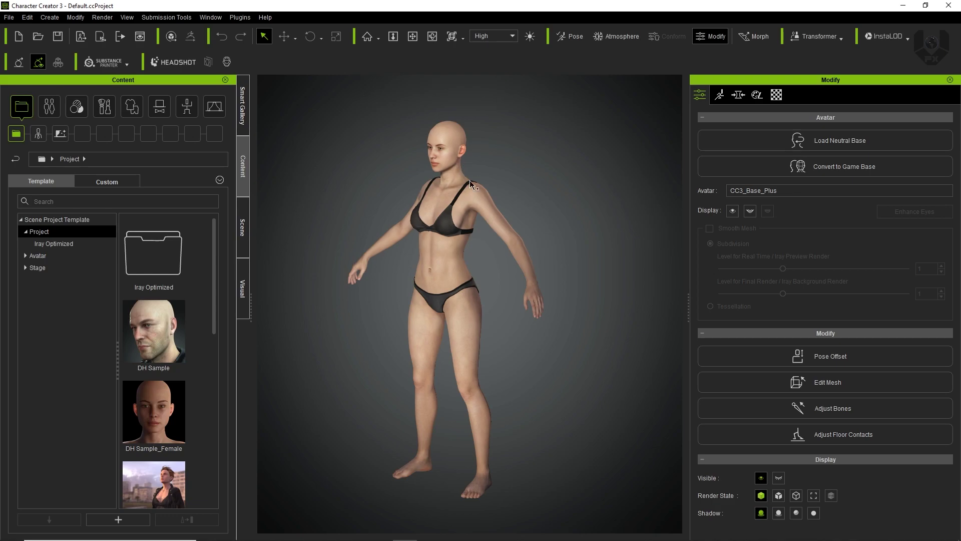
right_drag(453, 340, 436, 325)
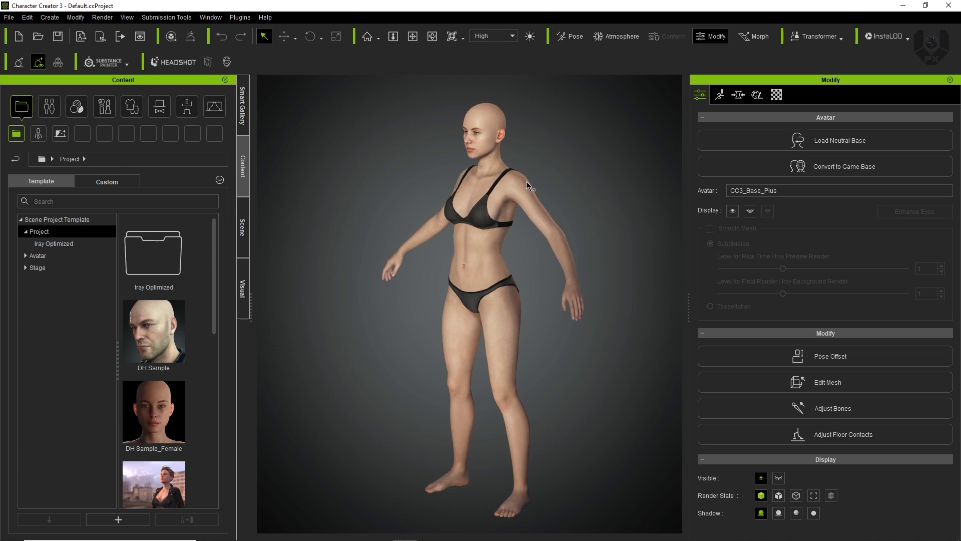
right_drag(396, 343, 533, 306)
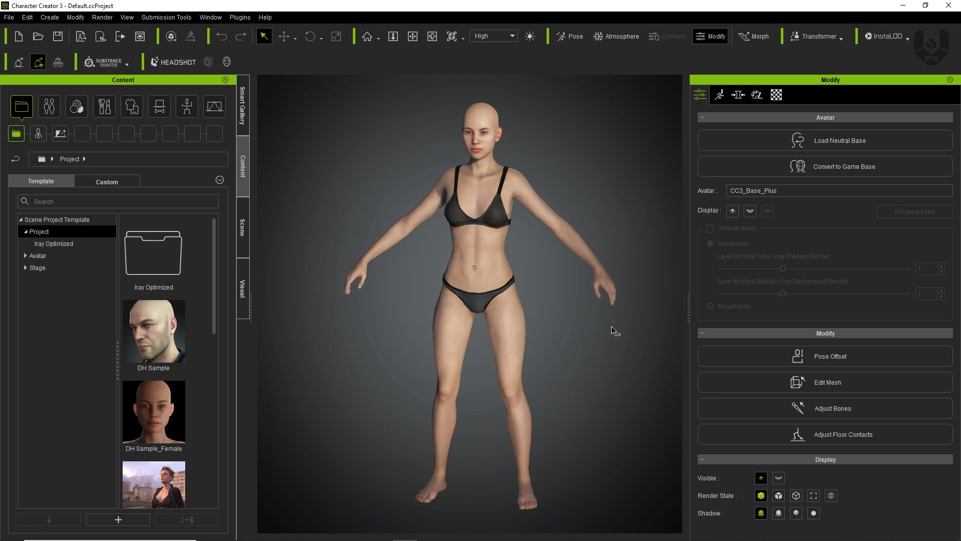
right_drag(643, 391, 513, 379)
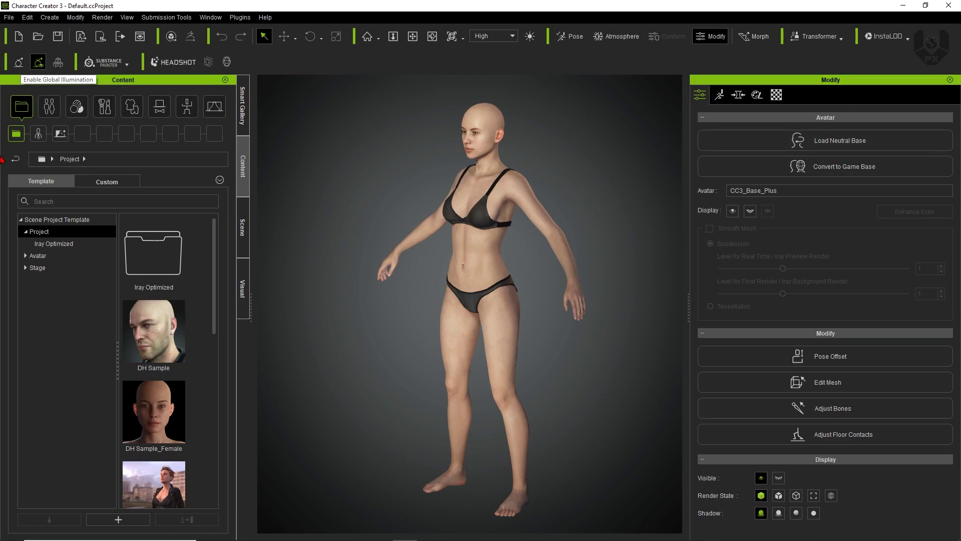
Try the Enable Global Illumination option and inspect the avatar's shading from different angles
click(22, 64)
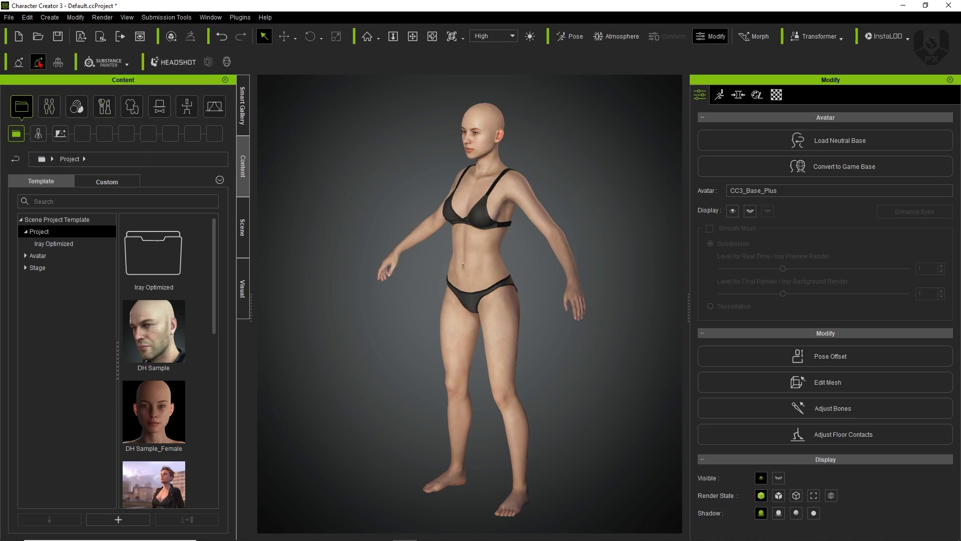
right_drag(492, 293, 584, 281)
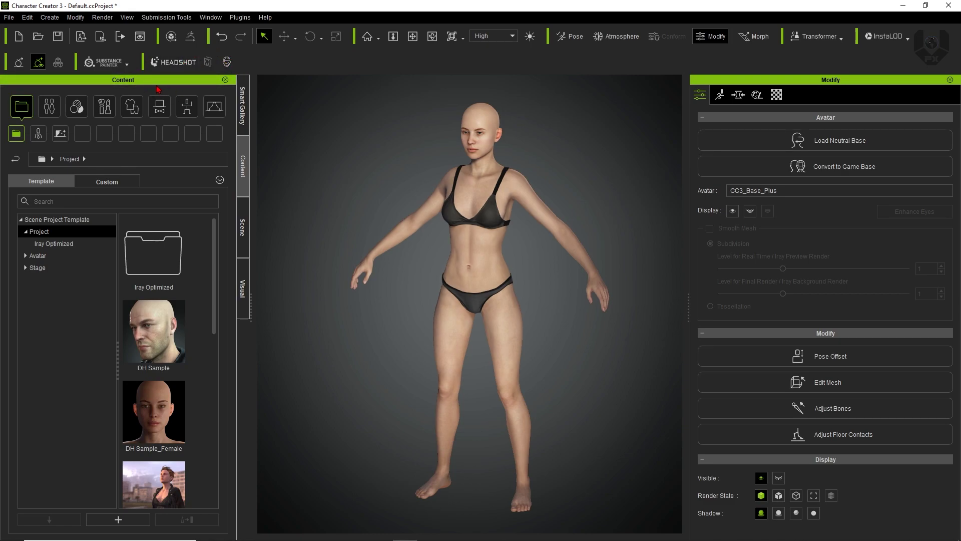
right_drag(527, 275, 327, 304)
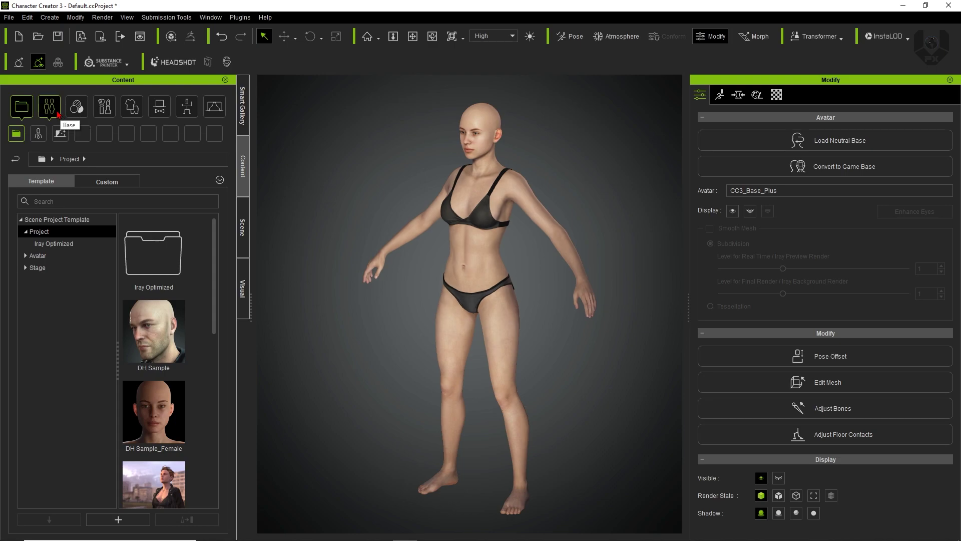
Load the CC3_Base Male avatar from the Full Body presets under Repack for CC3+
right_drag(486, 475, 354, 364)
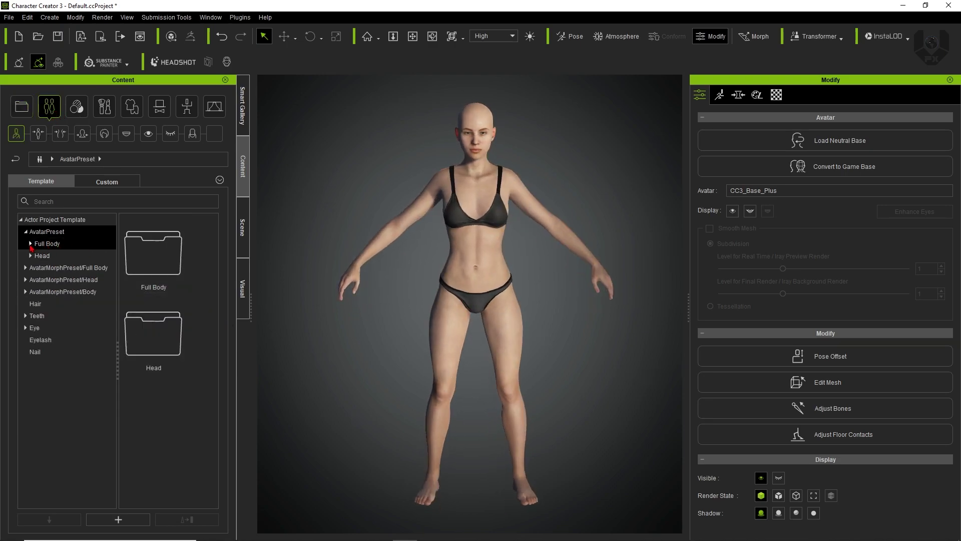
click(58, 256)
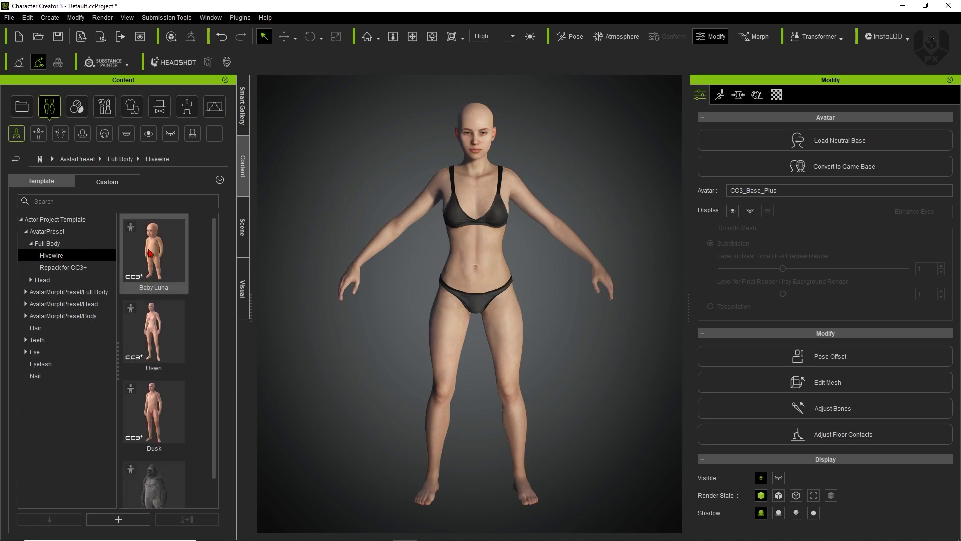
scroll(147, 341, down, 1)
scroll(144, 352, up, 1)
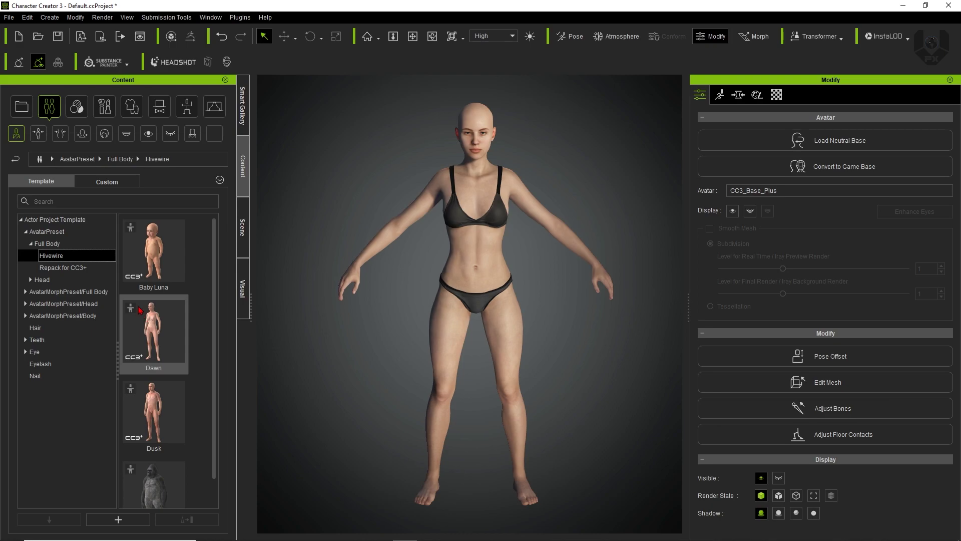
click(82, 269)
scroll(159, 286, down, 1)
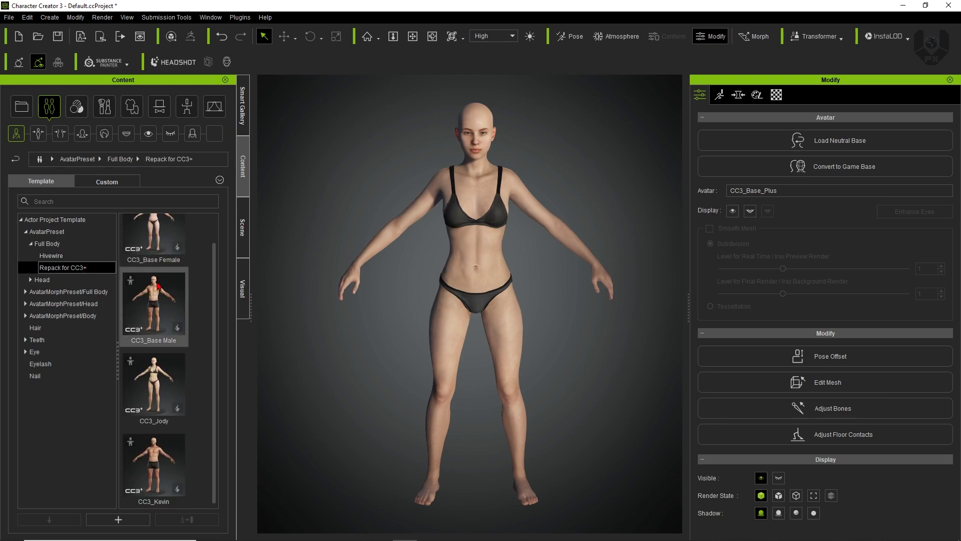
scroll(149, 352, up, 1)
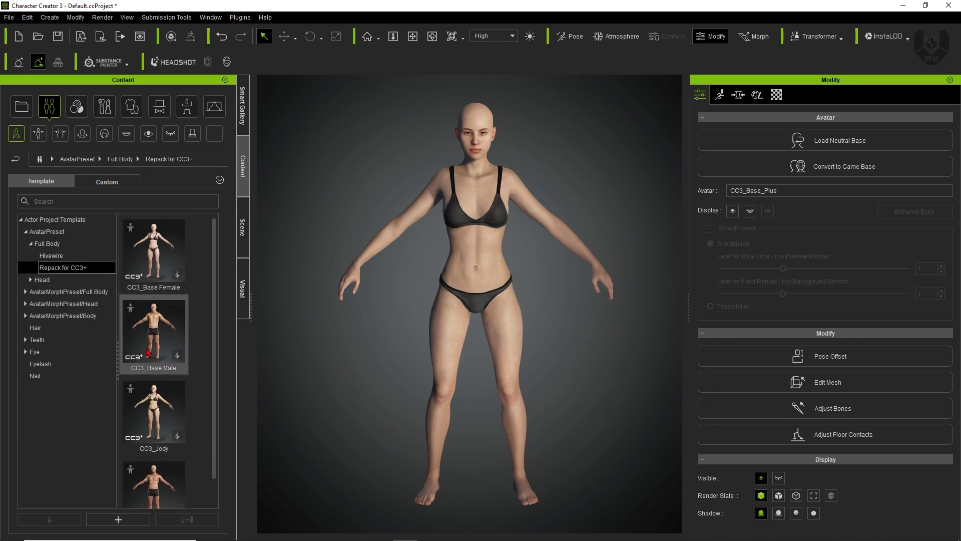
double_click(162, 328)
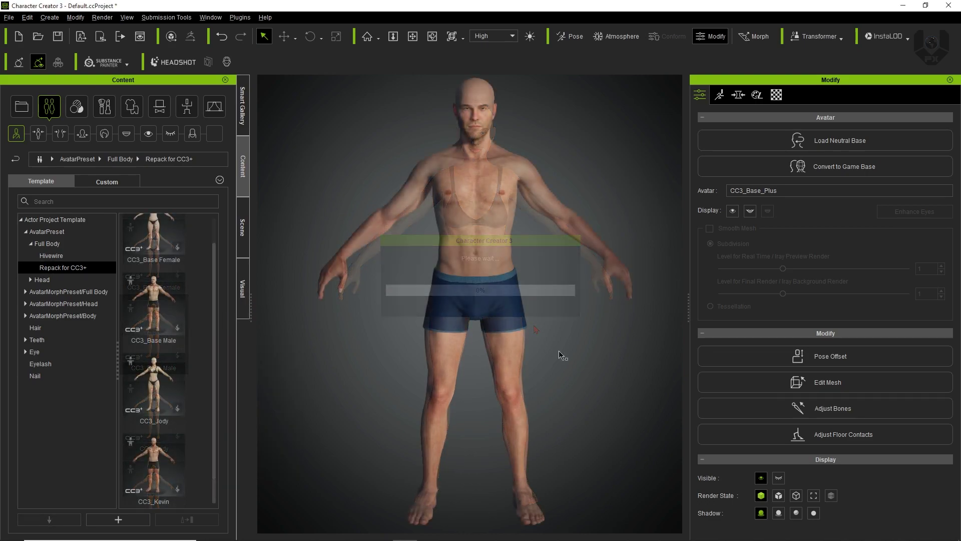
right_drag(558, 352, 382, 328)
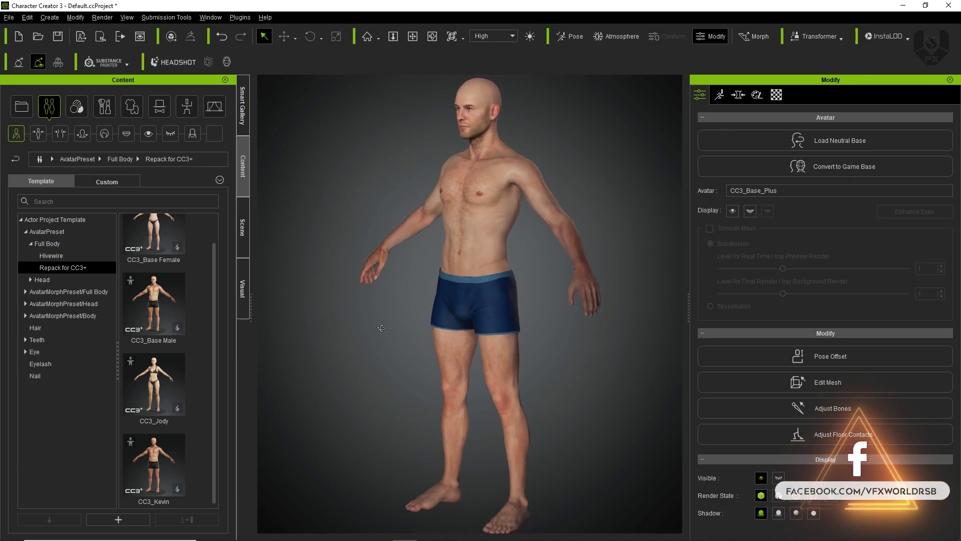
Add the Bun hair to the male avatar and check its fit around the head from the side and front
click(52, 327)
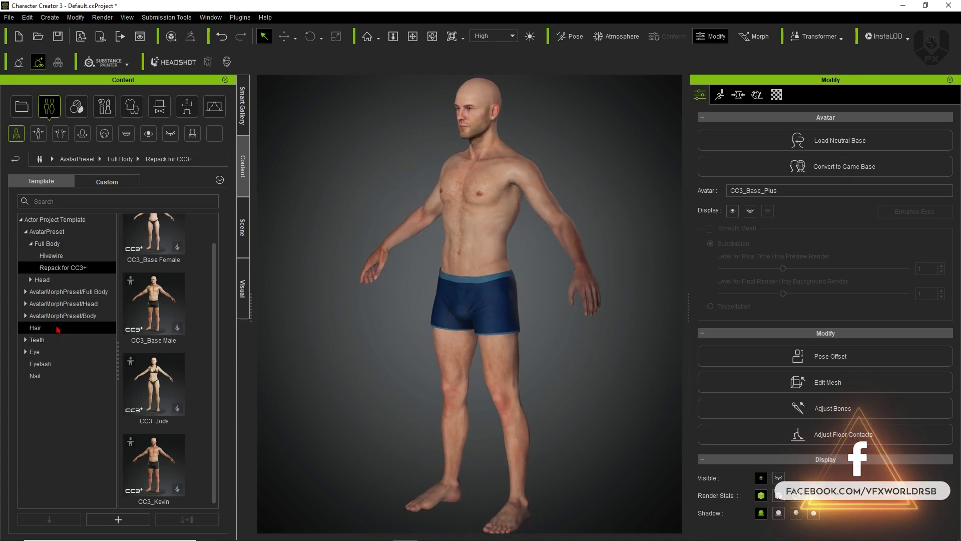
scroll(158, 377, down, 5)
scroll(159, 377, up, 5)
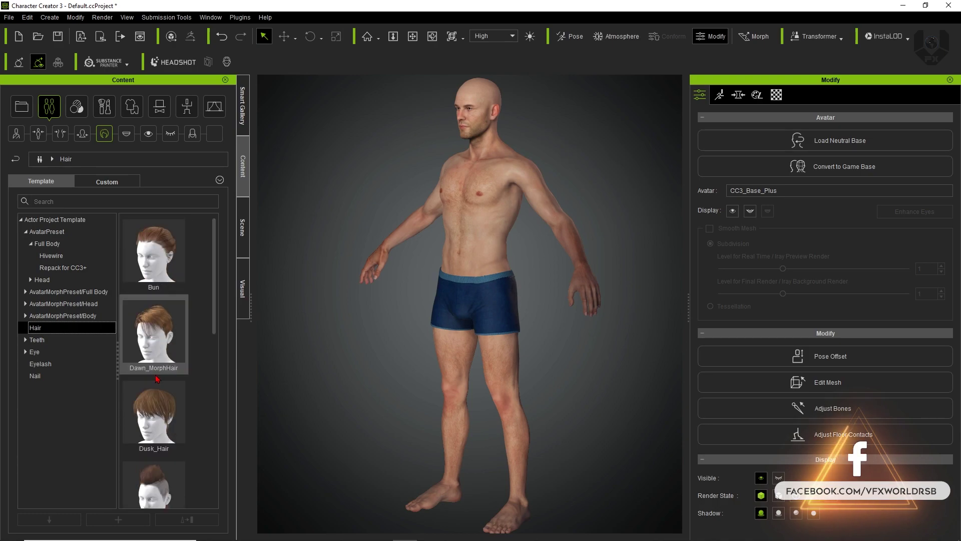
drag(156, 261, 361, 296)
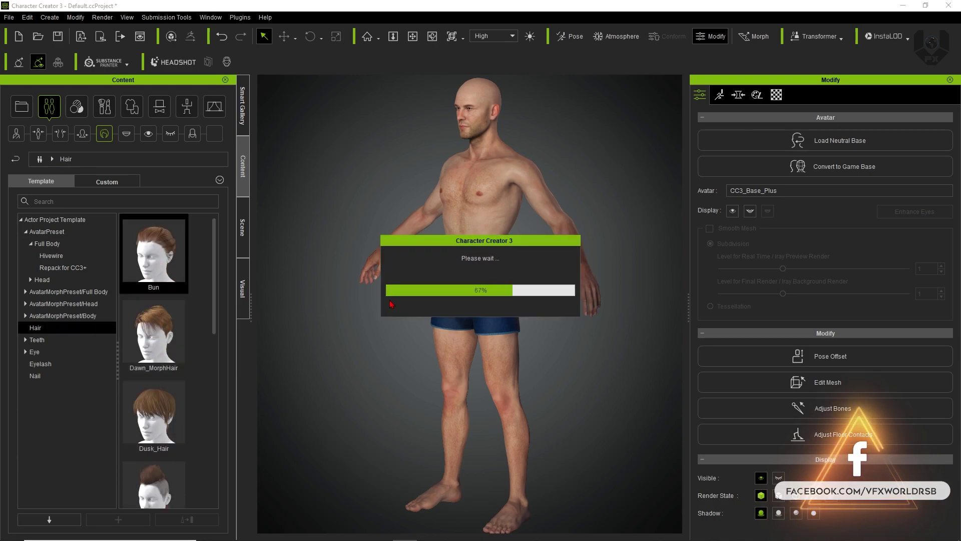
right_drag(518, 259, 339, 236)
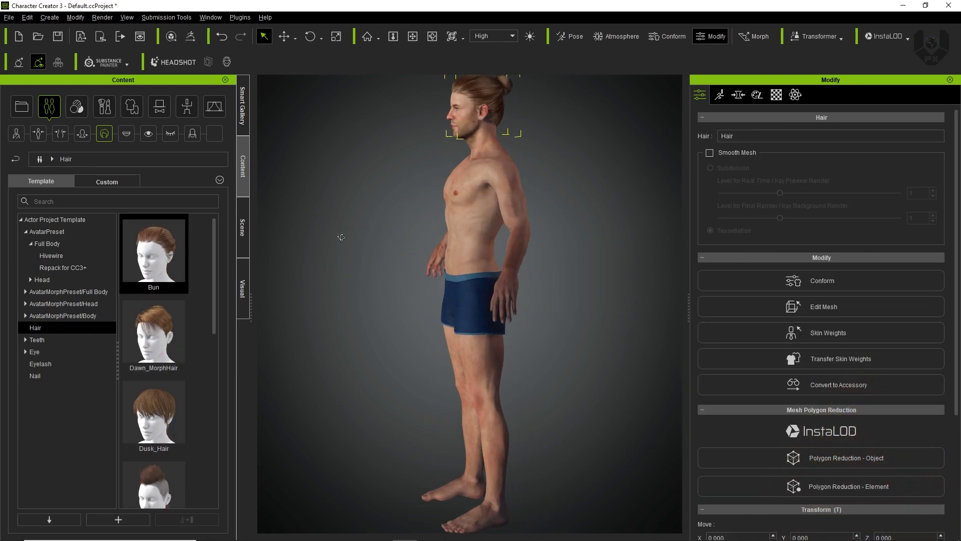
middle_drag(479, 149, 475, 275)
scroll(465, 208, up, 3)
scroll(465, 208, up, 2)
right_drag(457, 263, 706, 257)
scroll(632, 315, down, 5)
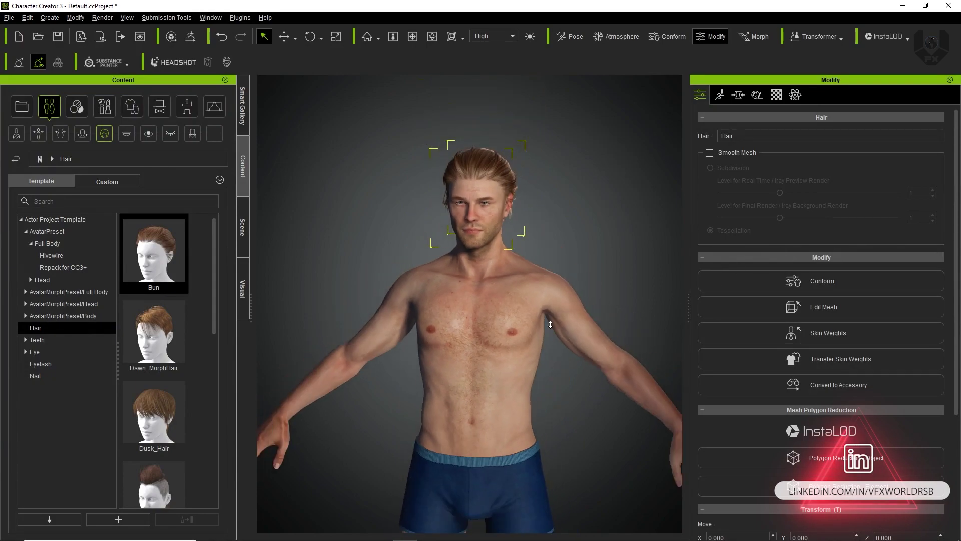
middle_drag(506, 380, 492, 287)
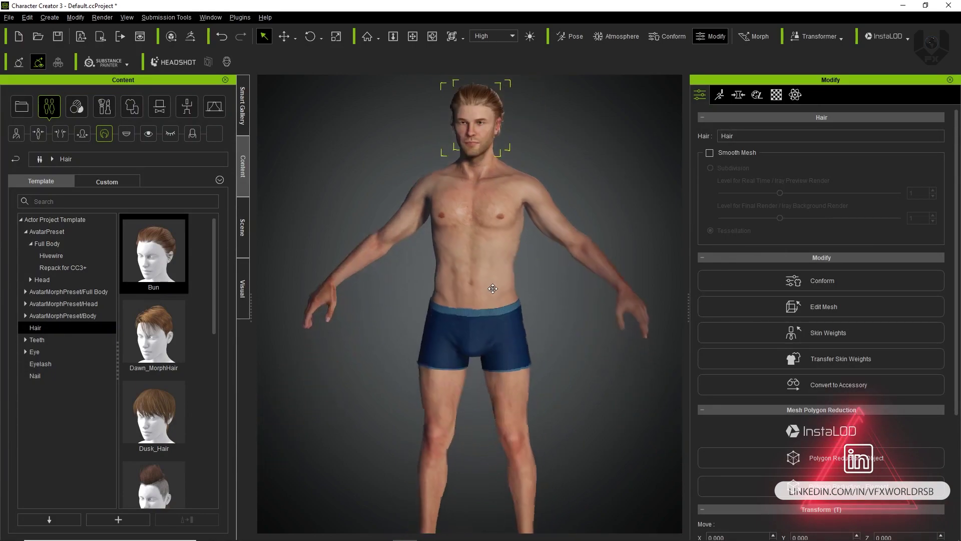
Browse the skin templates in the Overall Normal and Skin Base categories
click(77, 107)
right_drag(539, 285, 463, 283)
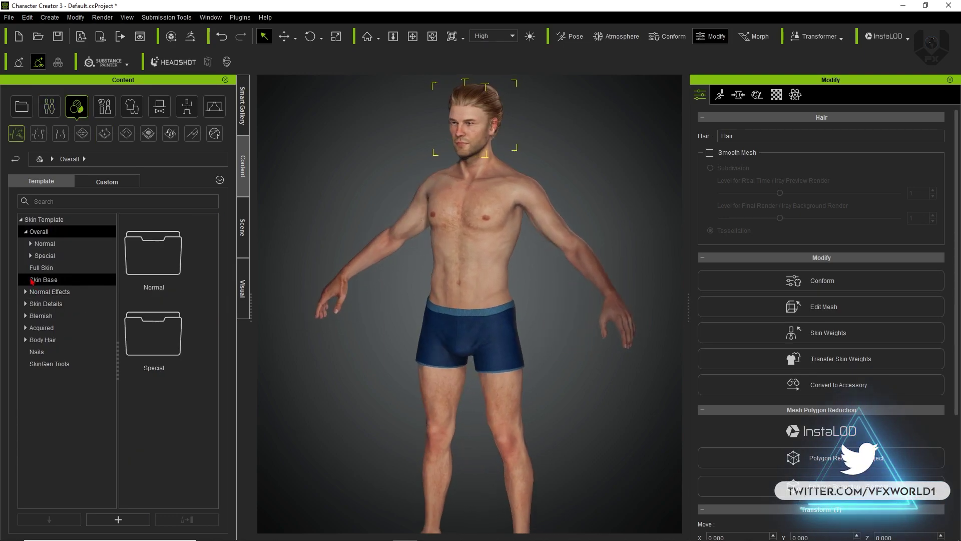
click(42, 245)
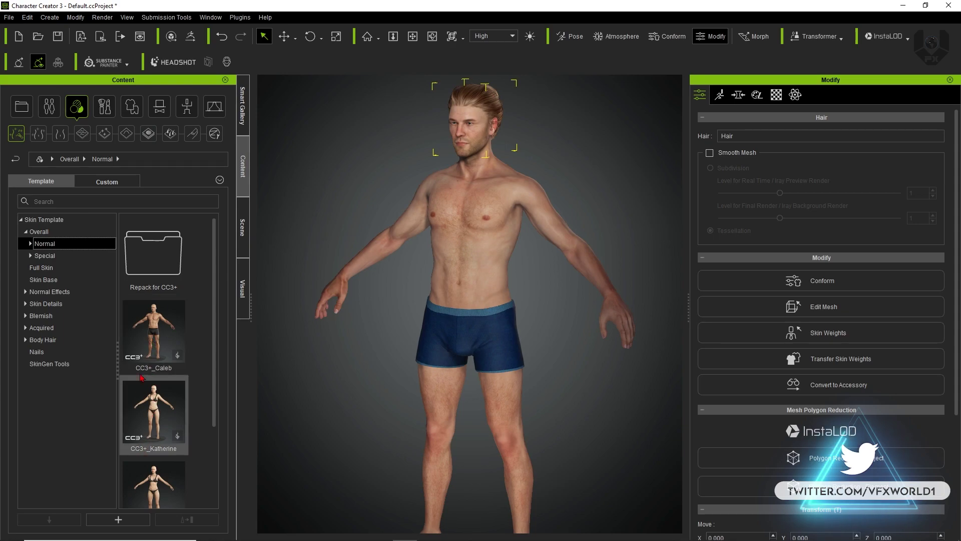
click(43, 279)
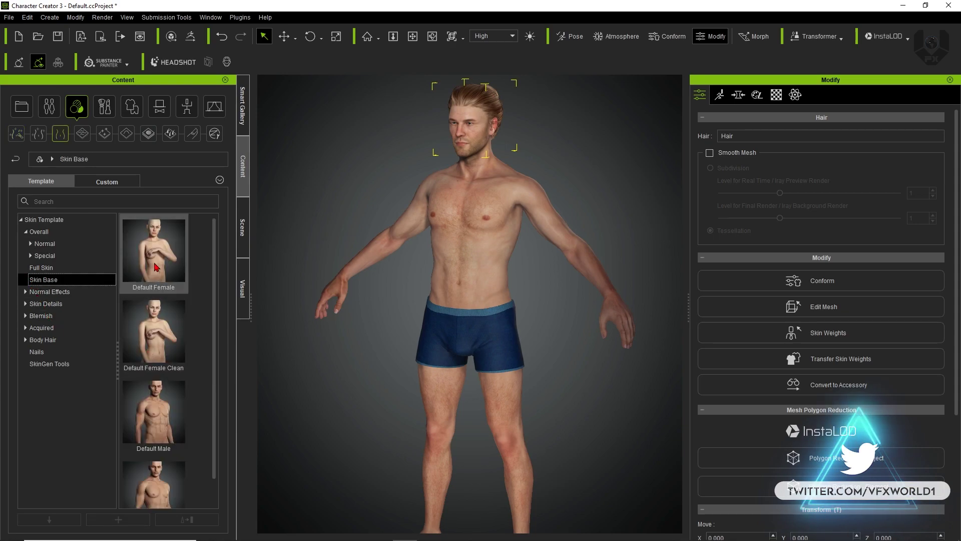
Browse the Blemish skin templates, looking through the Mole, Acne and Suntan categories
click(41, 315)
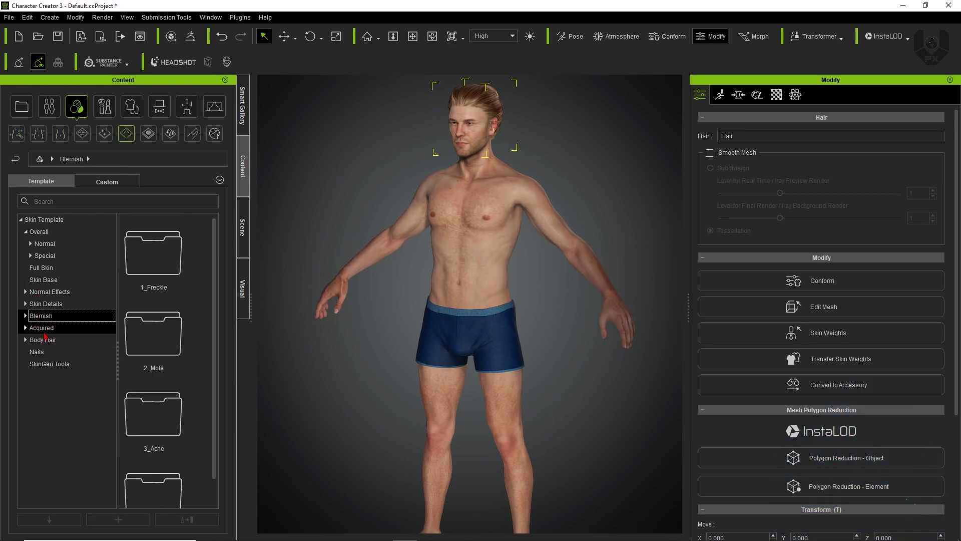
double_click(133, 328)
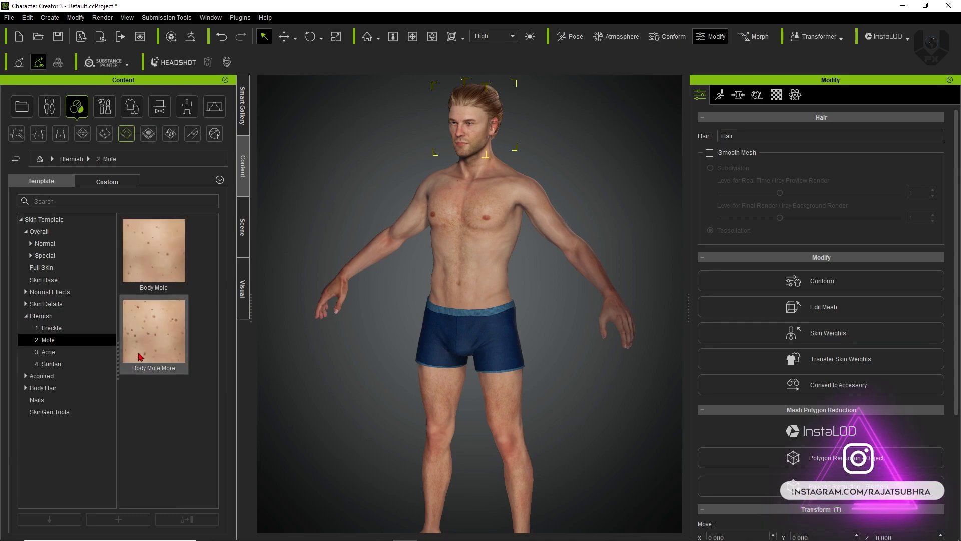
click(47, 351)
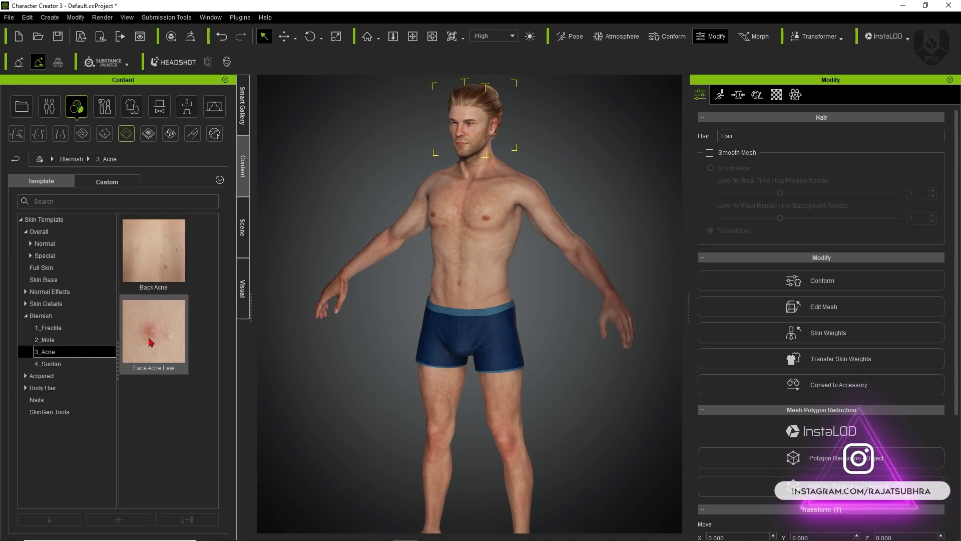
click(63, 364)
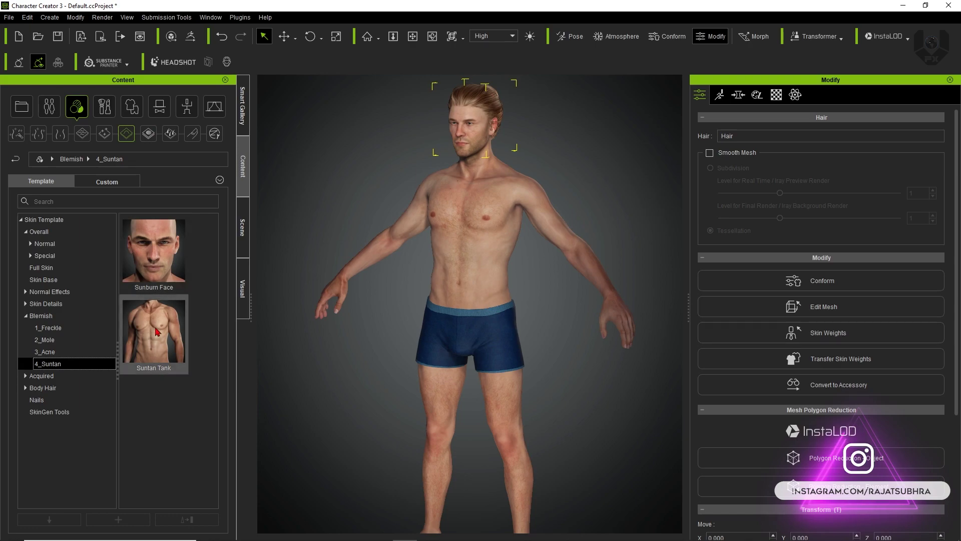
right_drag(488, 373, 465, 371)
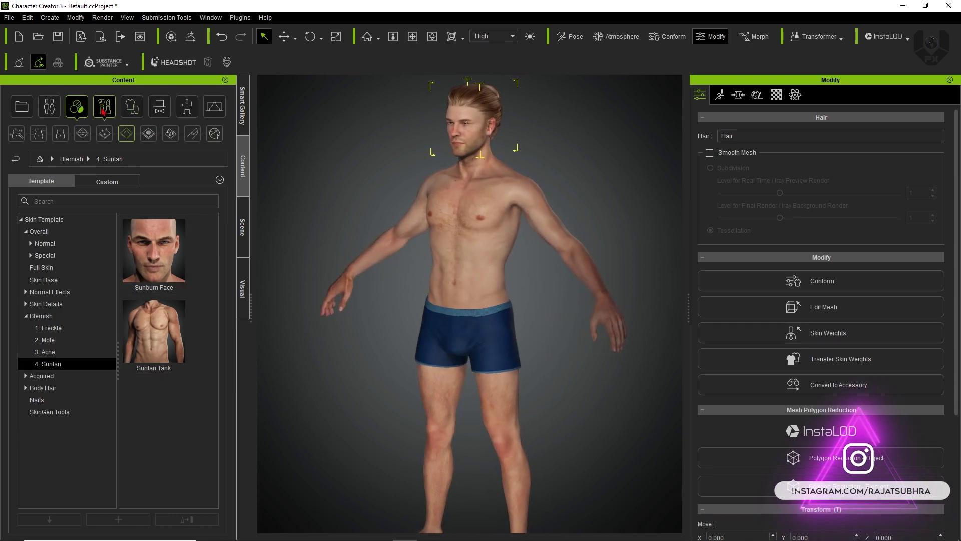
Browse the Full Makeup templates and inspect the avatar from several angles
click(102, 111)
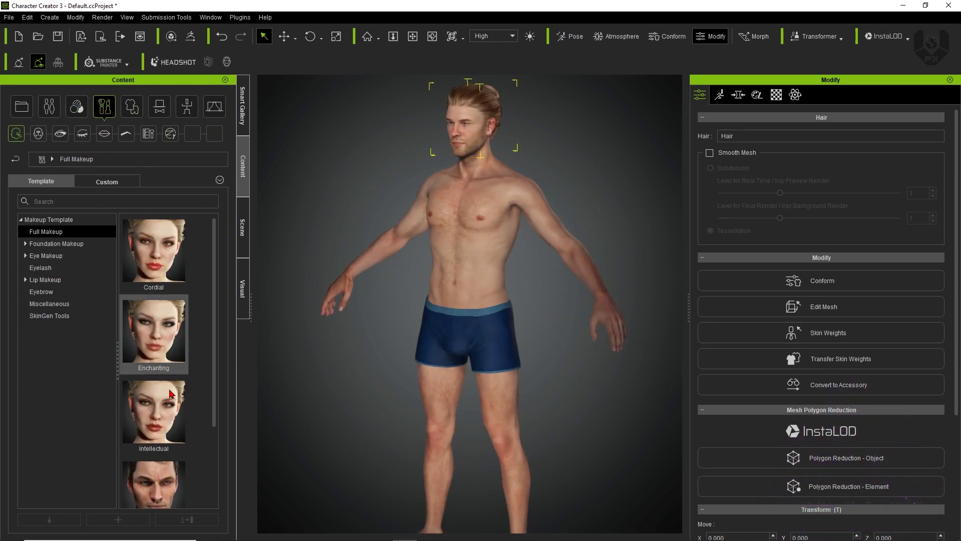
scroll(166, 400, down, 4)
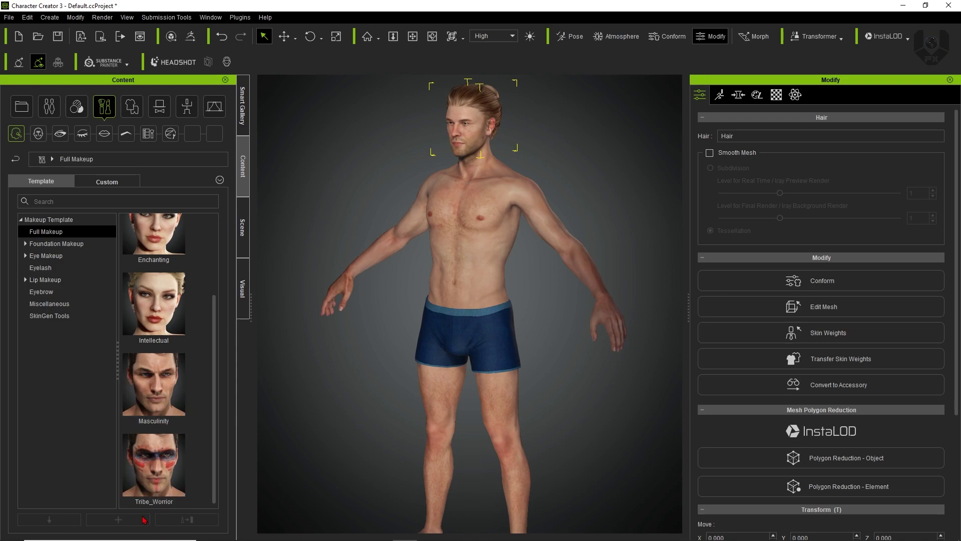
right_drag(489, 318, 566, 293)
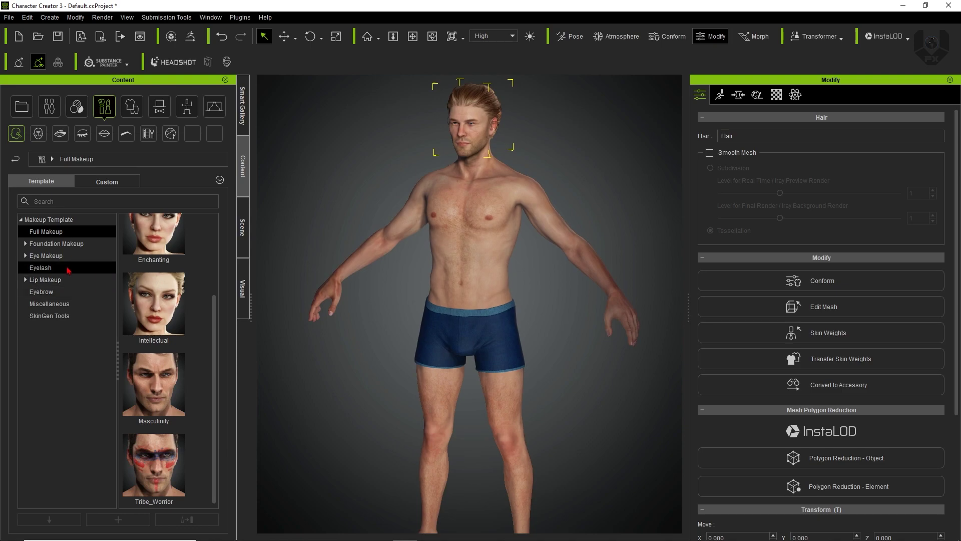
right_drag(433, 343, 353, 292)
right_drag(395, 337, 483, 380)
right_drag(482, 315, 524, 222)
Browse the Underwear, Skirts and Coats cloth templates and the Head accessories, viewing the avatar between categories
click(131, 109)
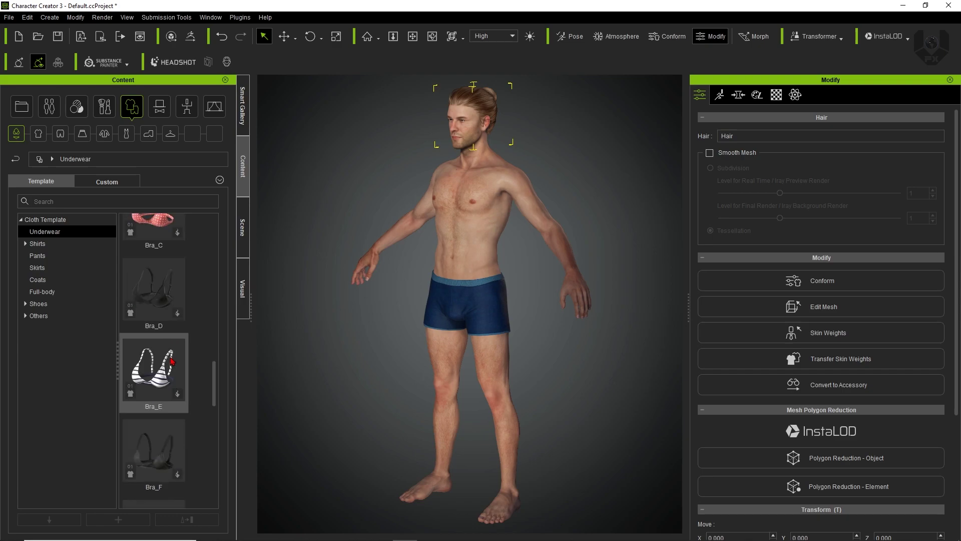
click(45, 268)
click(60, 280)
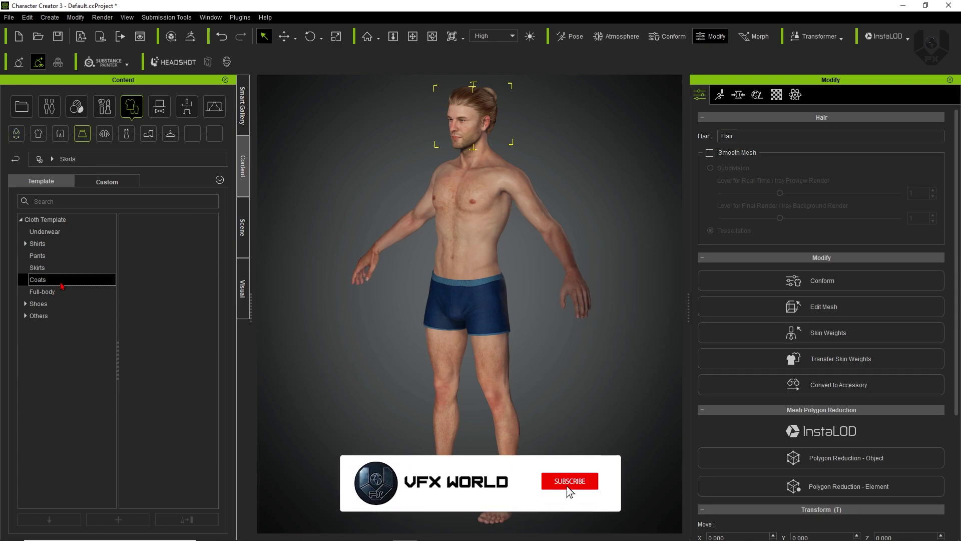
right_drag(431, 334, 450, 309)
click(467, 312)
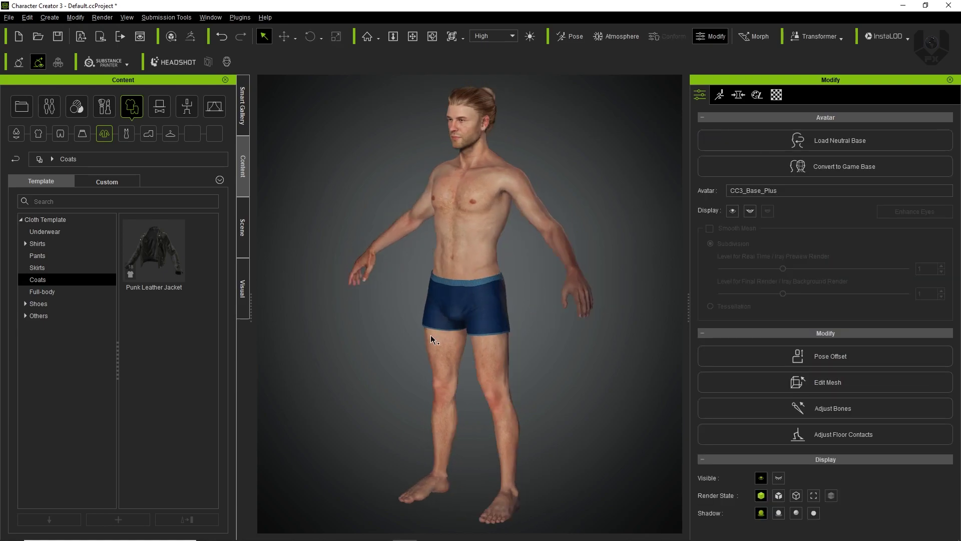
right_drag(401, 369, 439, 329)
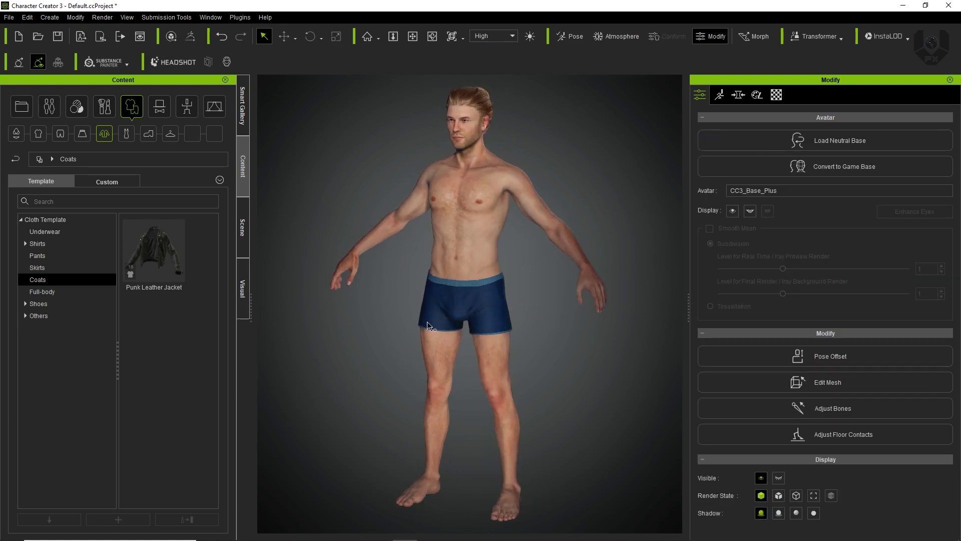
click(167, 113)
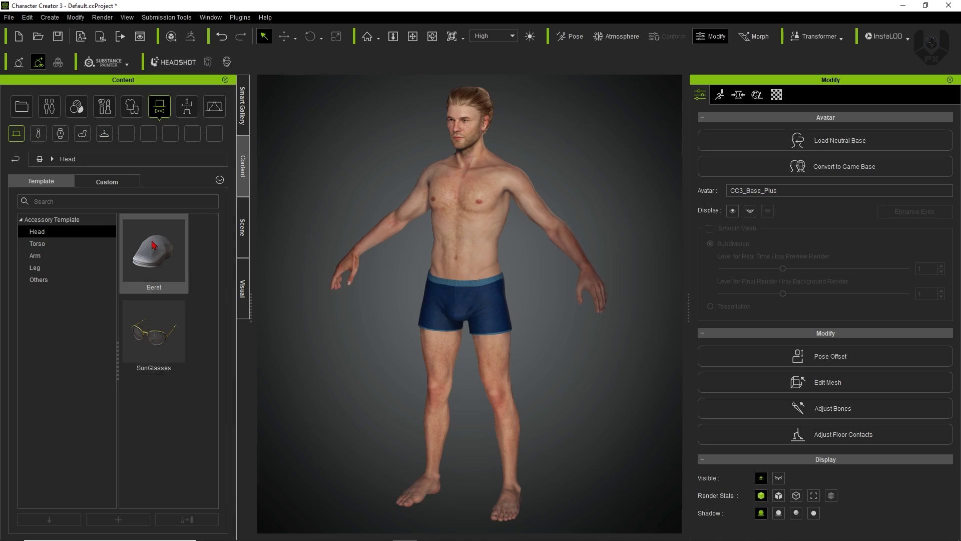
mouse_move(358, 375)
right_down()
mouse_move(603, 367)
mouse_move(350, 372)
right_up()
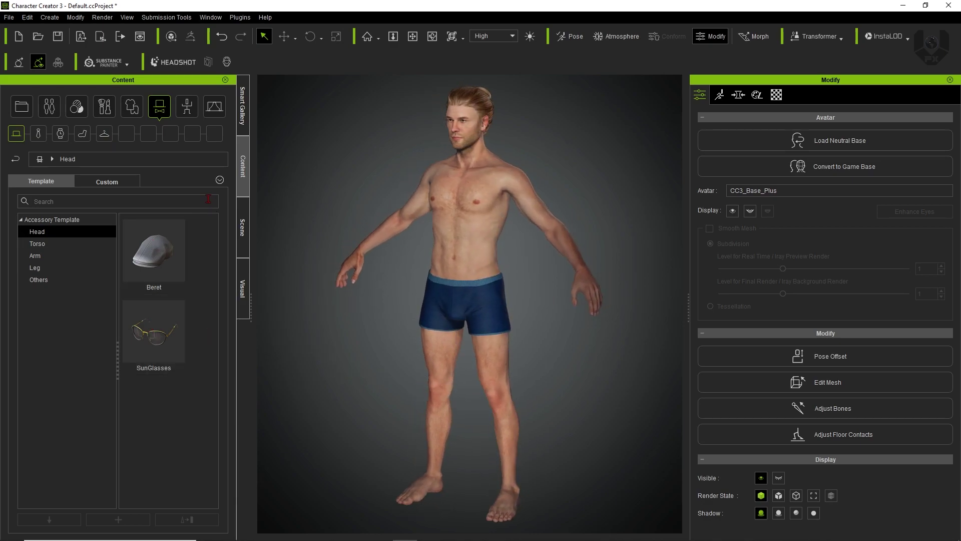
Try two presets from 2_Male Pose on the avatar, ending with a wide-legged standing pose
click(187, 106)
scroll(155, 326, down, 10)
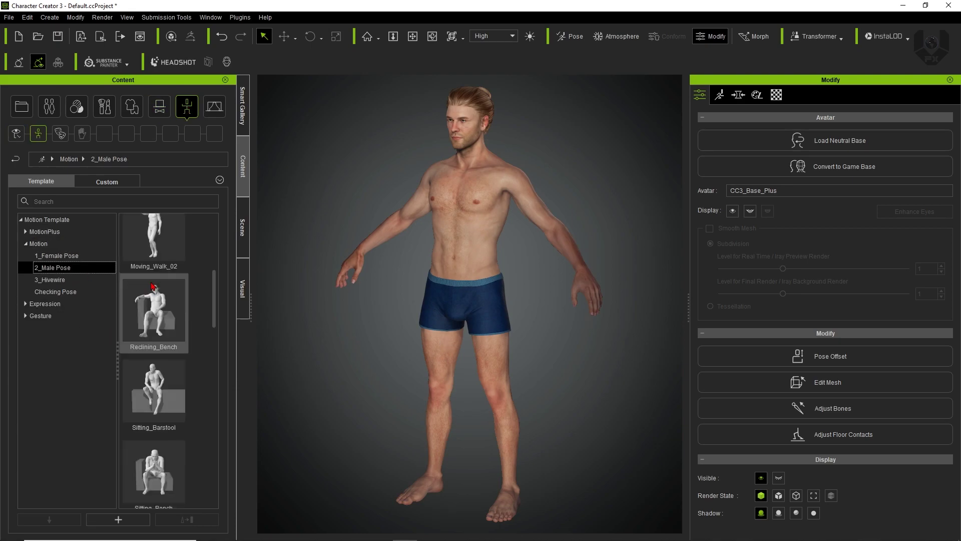
drag(153, 305, 363, 320)
right_drag(441, 317, 475, 304)
drag(165, 240, 437, 297)
right_drag(442, 295, 341, 254)
Browse the stage elements in the Light 01_Face and IBL categories
click(215, 106)
scroll(153, 325, up, 5)
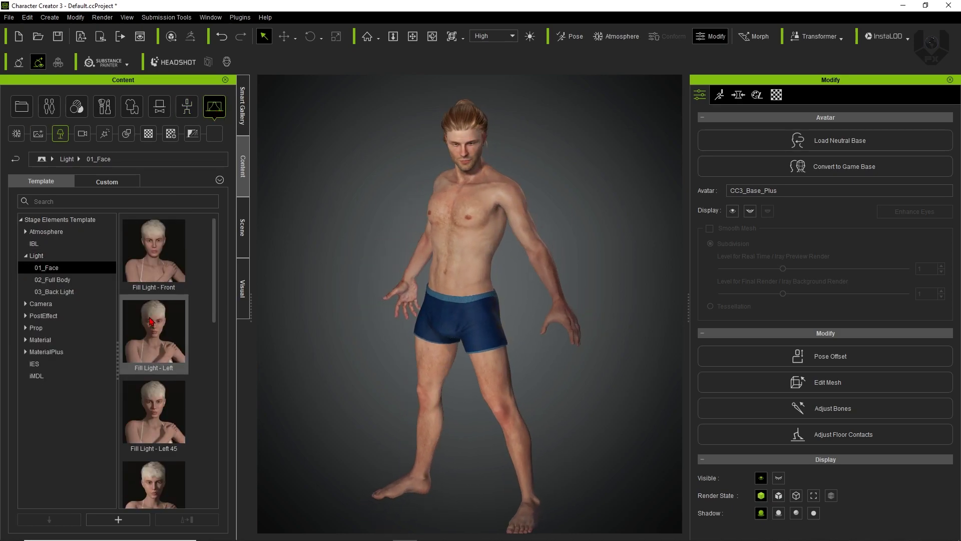
click(58, 245)
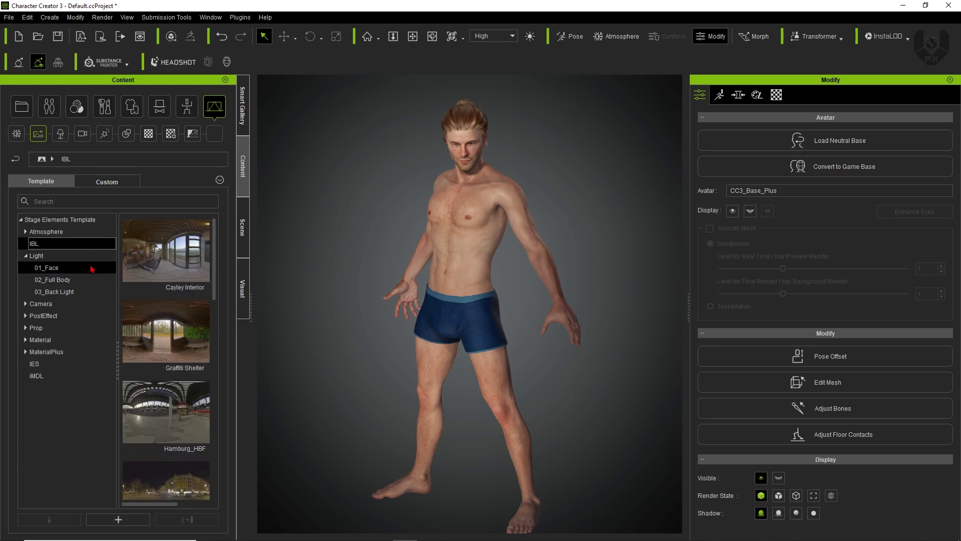
Apply the DH_Top_Light preset from the Atmosphere category to the scene and check the avatar's lighting
click(46, 231)
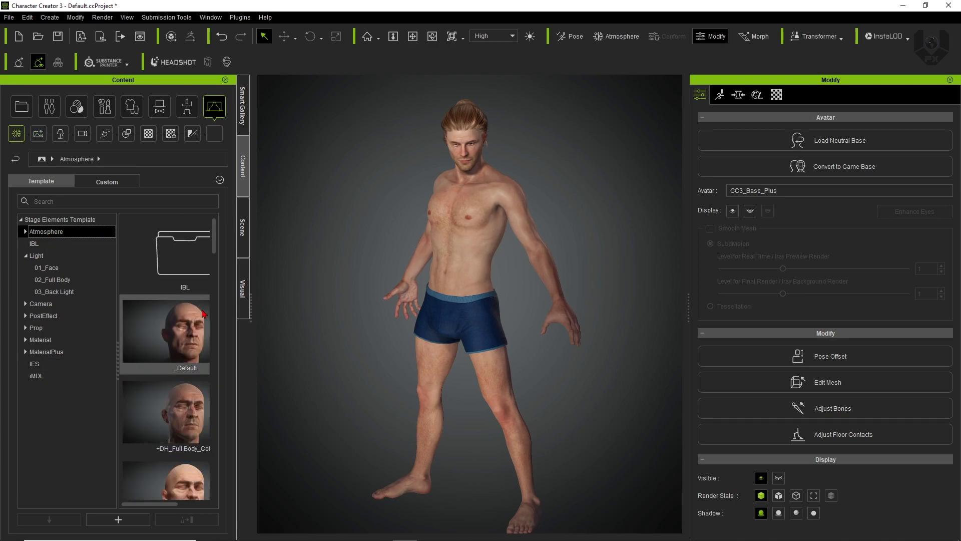
scroll(184, 371, down, 3)
scroll(184, 372, down, 3)
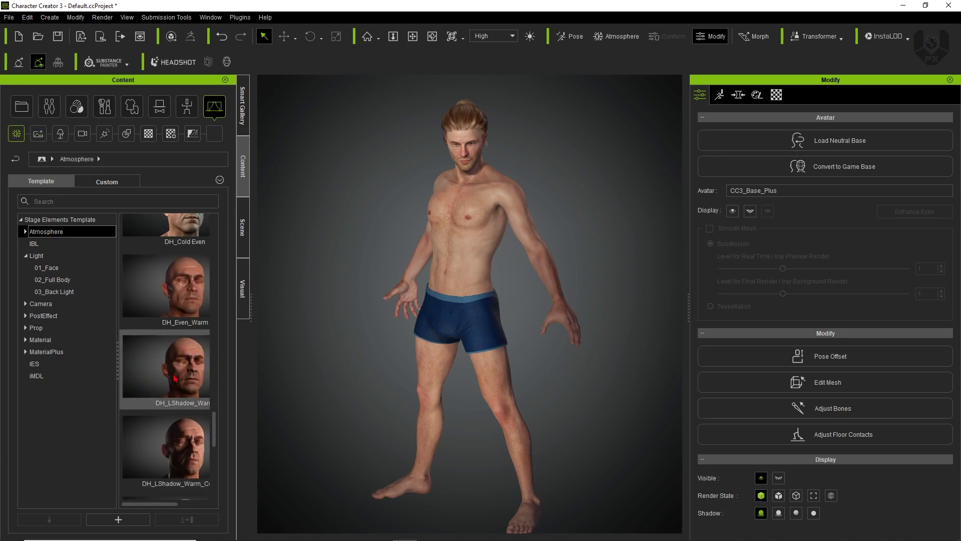
scroll(179, 416, down, 5)
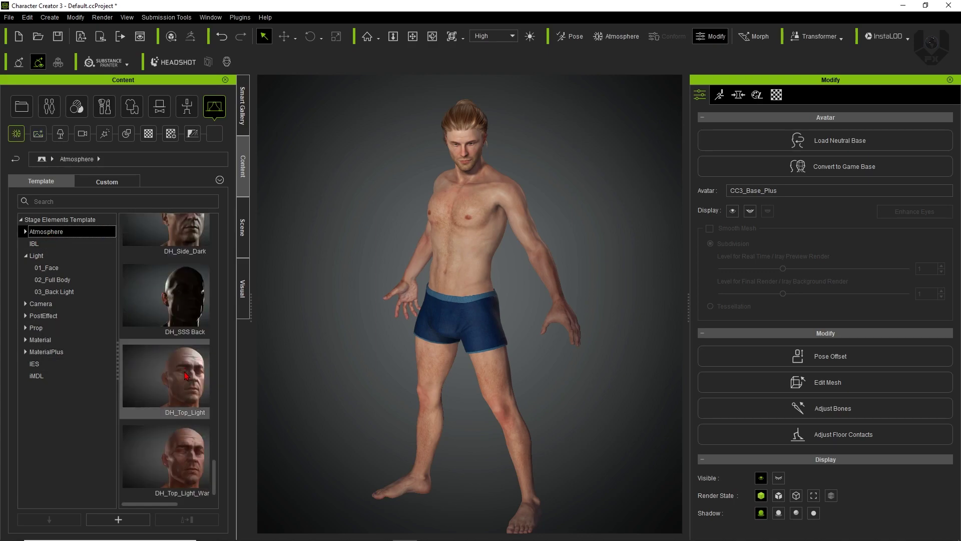
drag(175, 391, 458, 364)
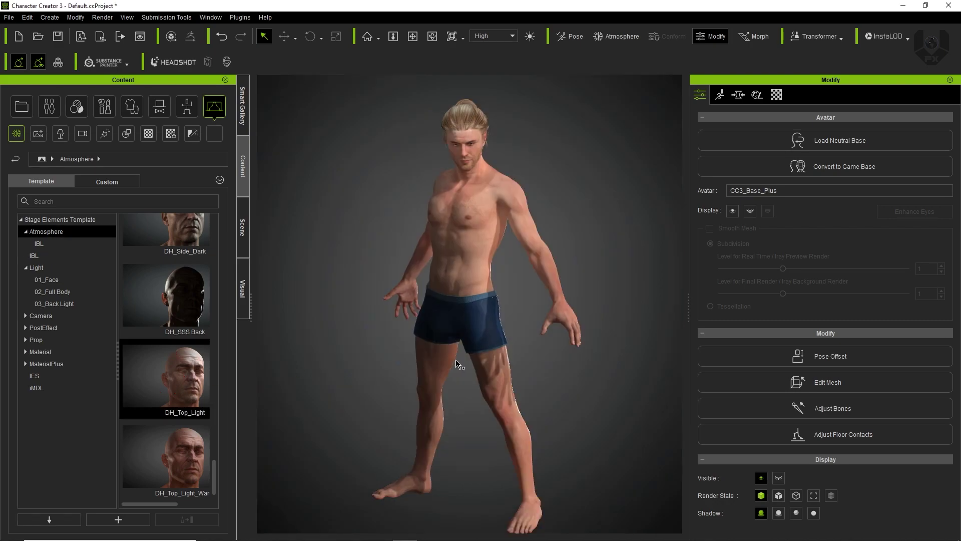
right_drag(464, 337, 426, 251)
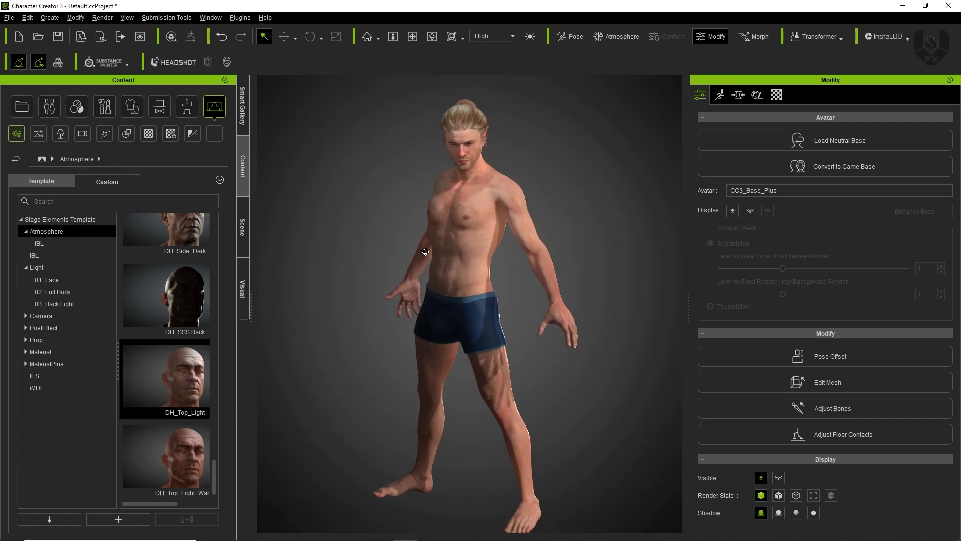
Apply the DH_SSS Back atmosphere preset and view the avatar from another angle
scroll(177, 318, up, 4)
scroll(176, 322, down, 4)
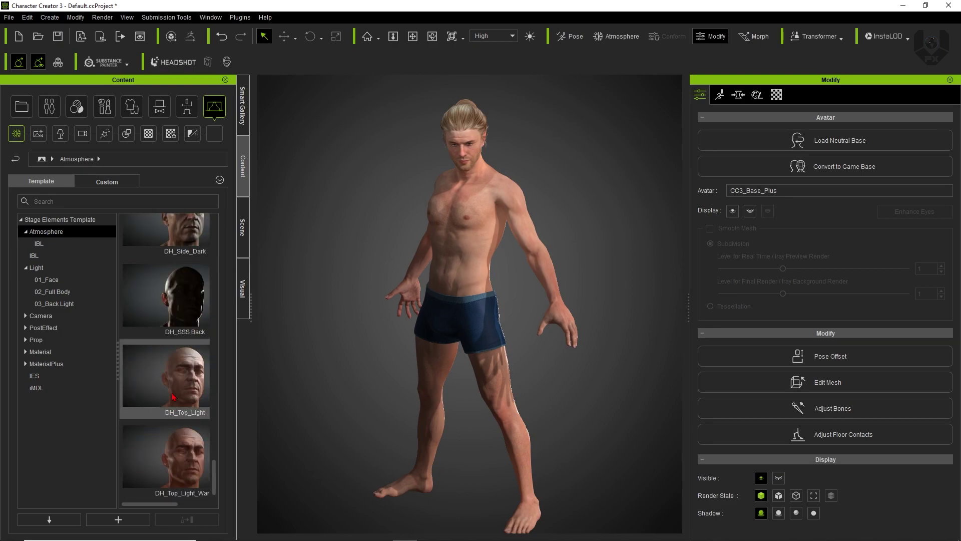
double_click(178, 295)
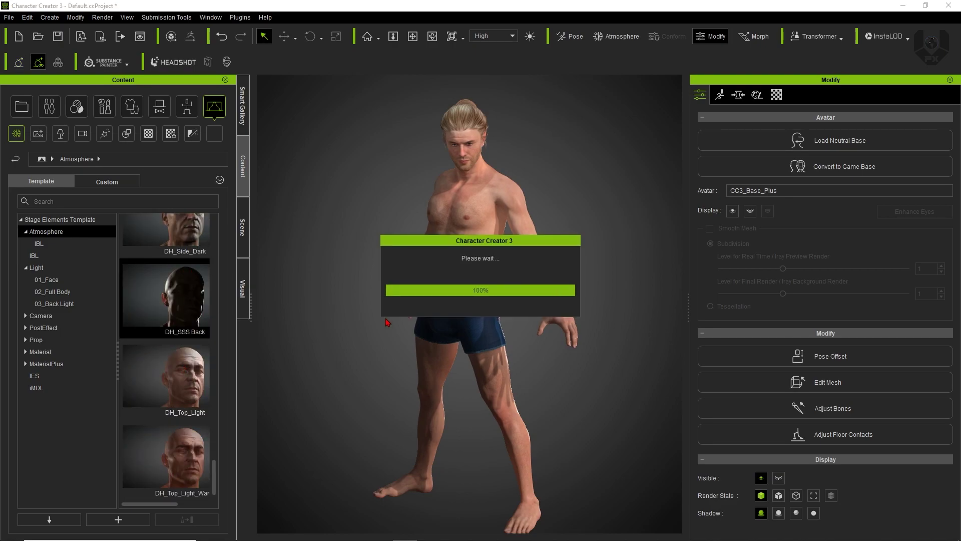
right_drag(424, 314, 115, 271)
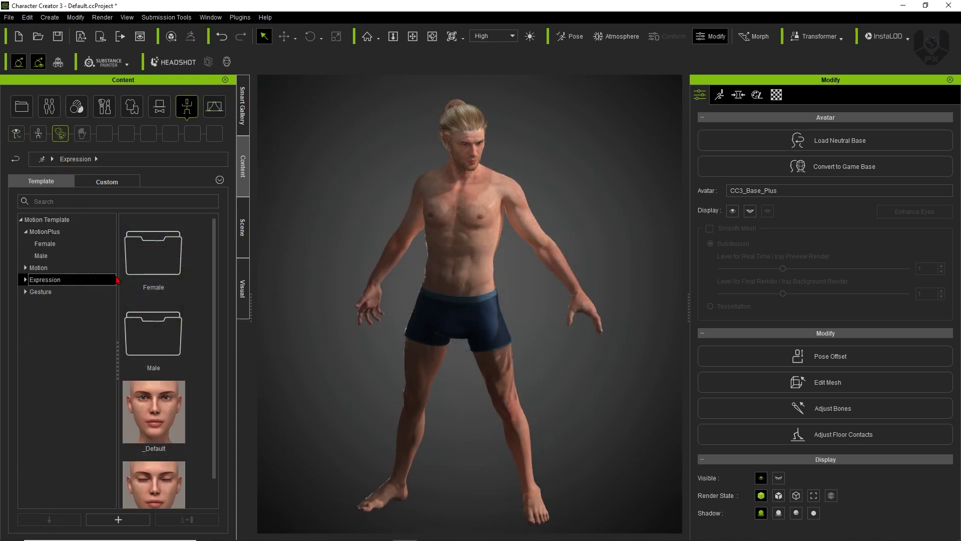
Browse the motion templates in Expression and in the Female and Male categories of MotionPlus
scroll(150, 301, down, 1)
scroll(151, 416, up, 1)
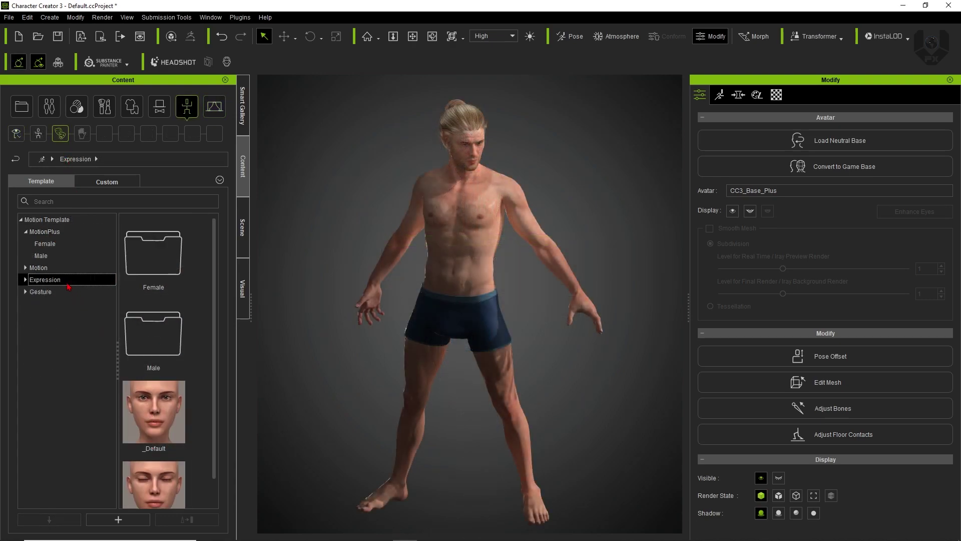
click(46, 246)
scroll(150, 340, down, 2)
scroll(151, 341, up, 2)
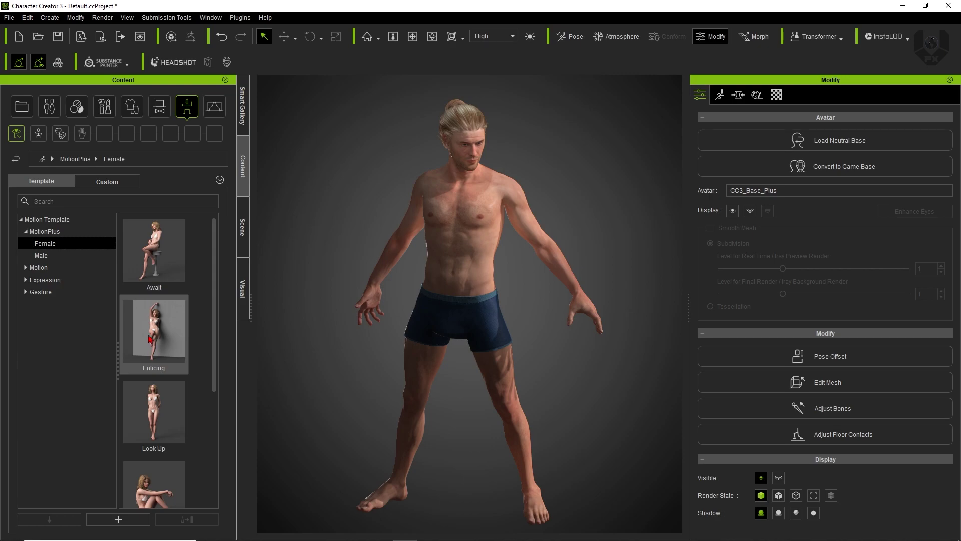
click(52, 257)
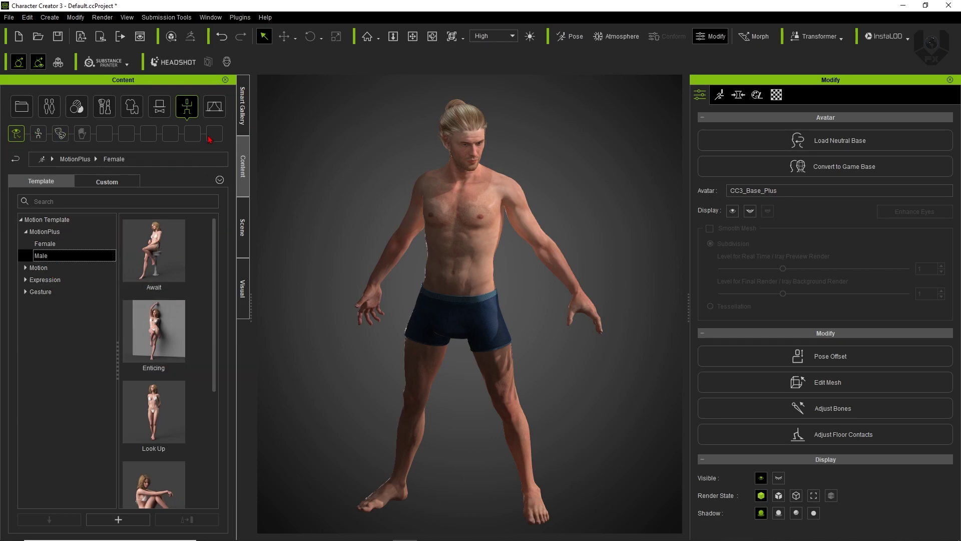
Browse the Smart Gallery packs and look through the items of the CC3 Outfit and Accessory pack
click(243, 108)
scroll(132, 369, down, 5)
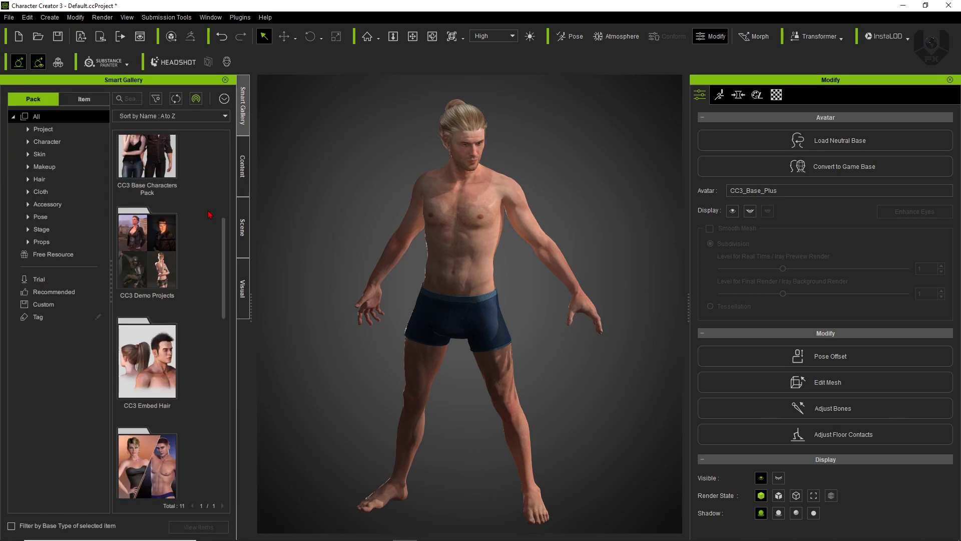
scroll(173, 340, down, 5)
scroll(150, 371, down, 3)
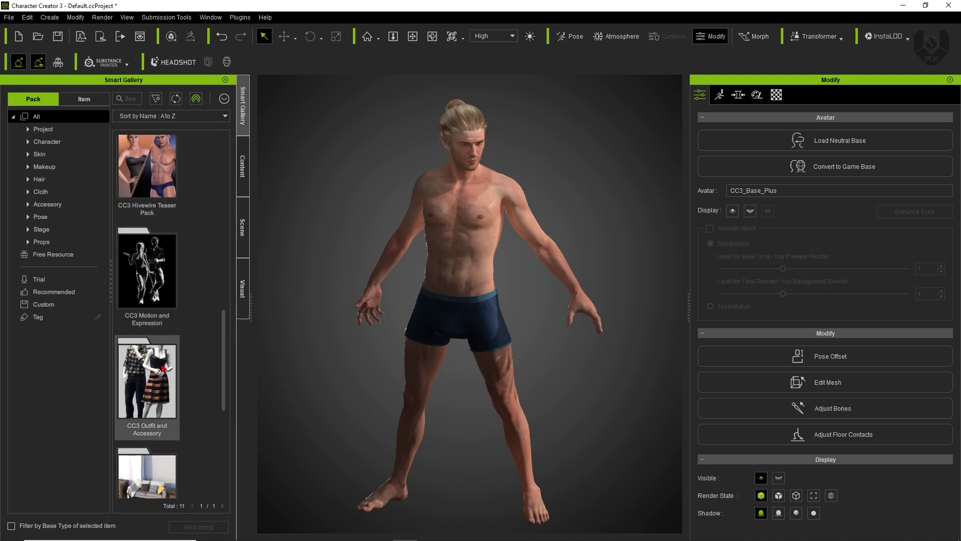
double_click(161, 369)
scroll(155, 356, down, 5)
scroll(154, 353, down, 4)
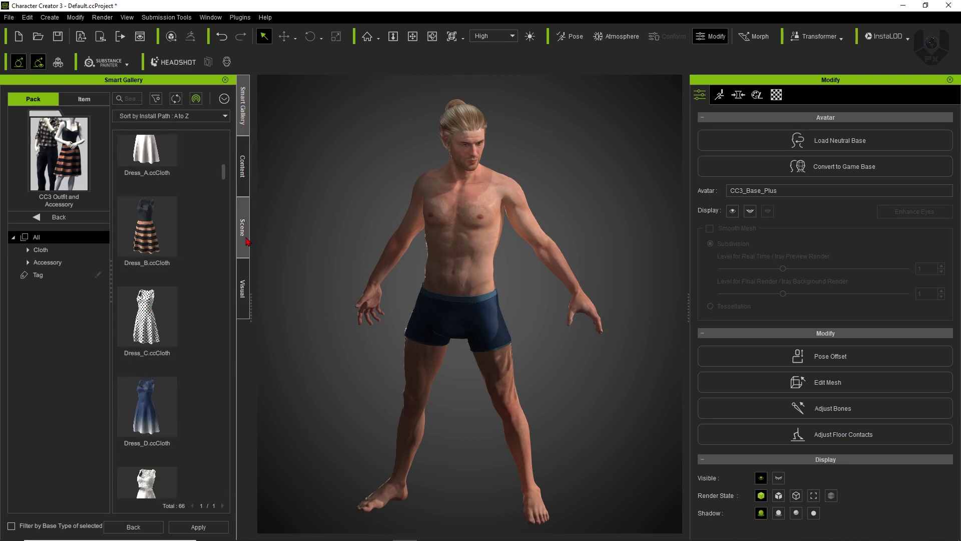
In the scene's object list, toggle the visibility of CC3_Base_Plus off and on repeatedly, and select CC_Base_Eye
click(246, 242)
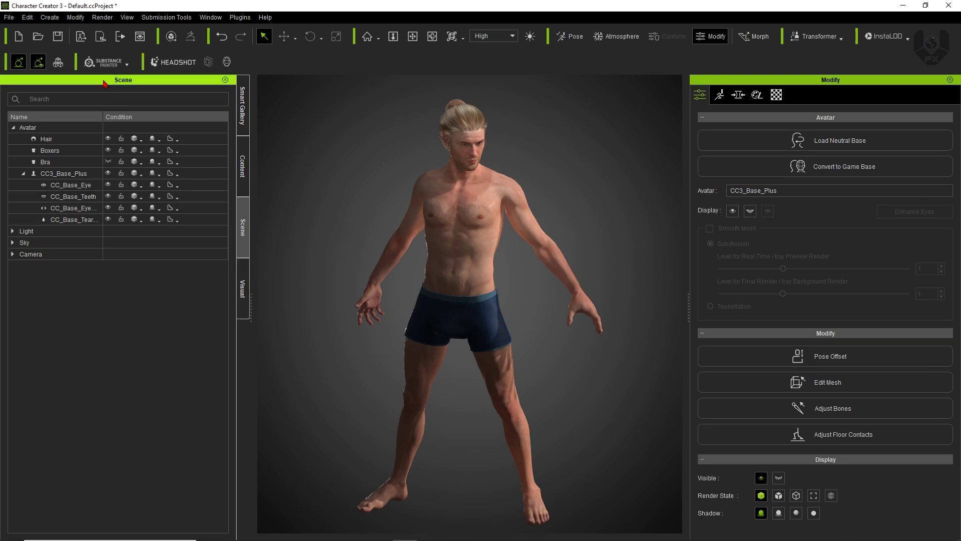
right_drag(473, 119, 454, 174)
scroll(455, 174, up, 5)
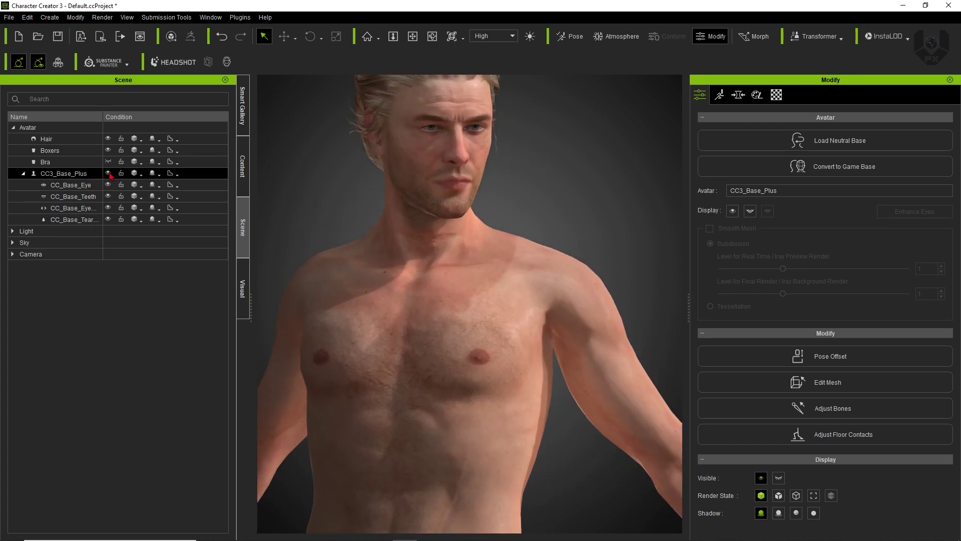
click(108, 173)
click(108, 173)
click(109, 174)
click(108, 174)
click(109, 174)
click(109, 173)
click(108, 185)
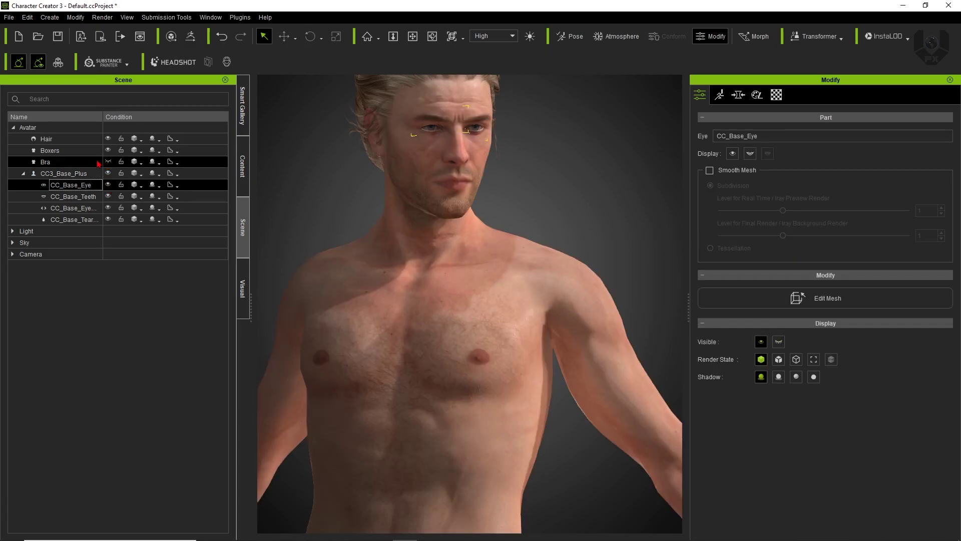
scroll(414, 249, down, 3)
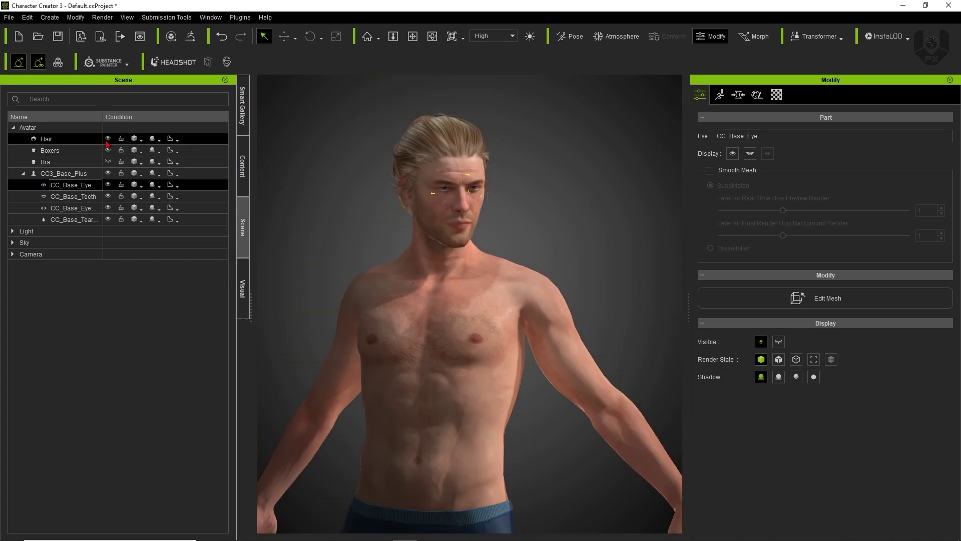
Hide the avatar's Hair and show it again
click(107, 140)
click(107, 140)
right_drag(525, 287, 544, 403)
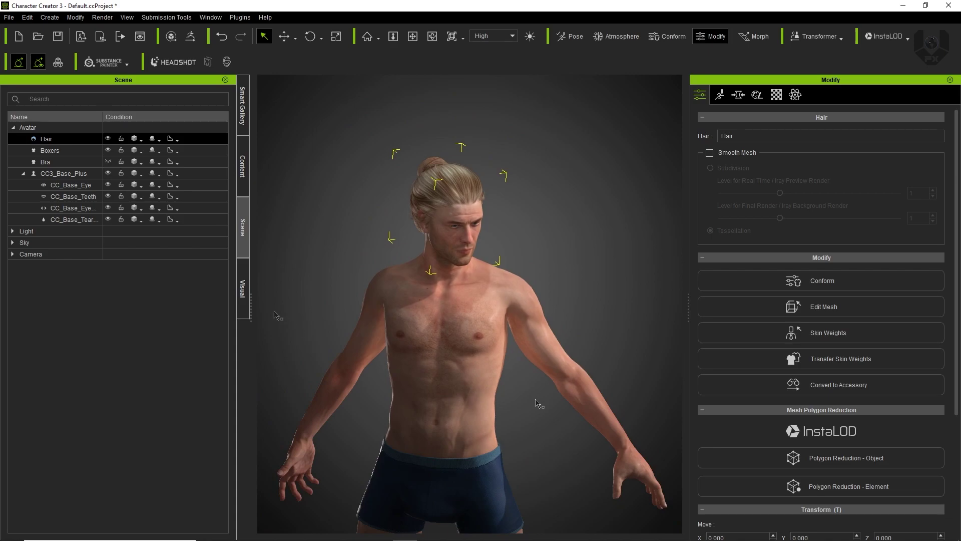
Look through the visual settings, from ambient light and Ambient Occlusion through HDR to the image-based lighting and IBL Transform options
click(243, 295)
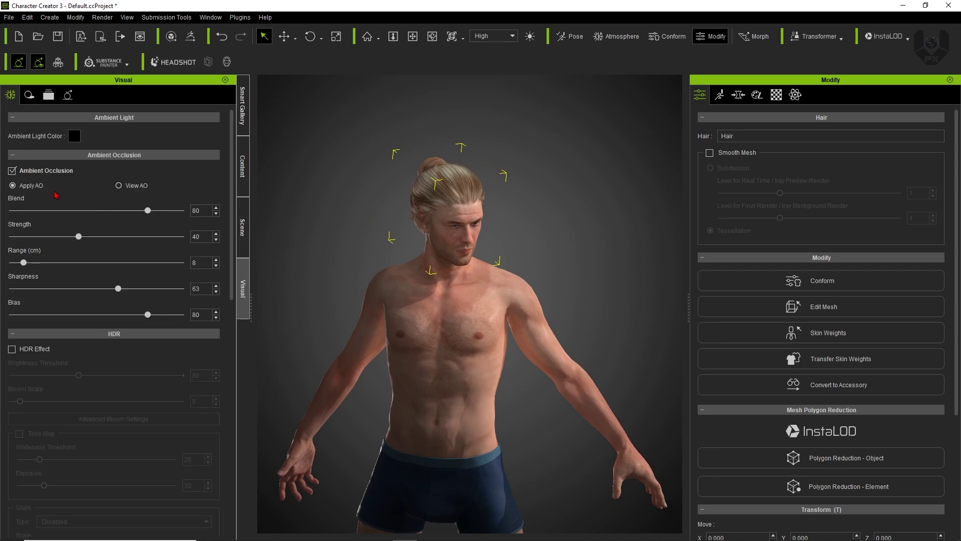
scroll(97, 191, down, 10)
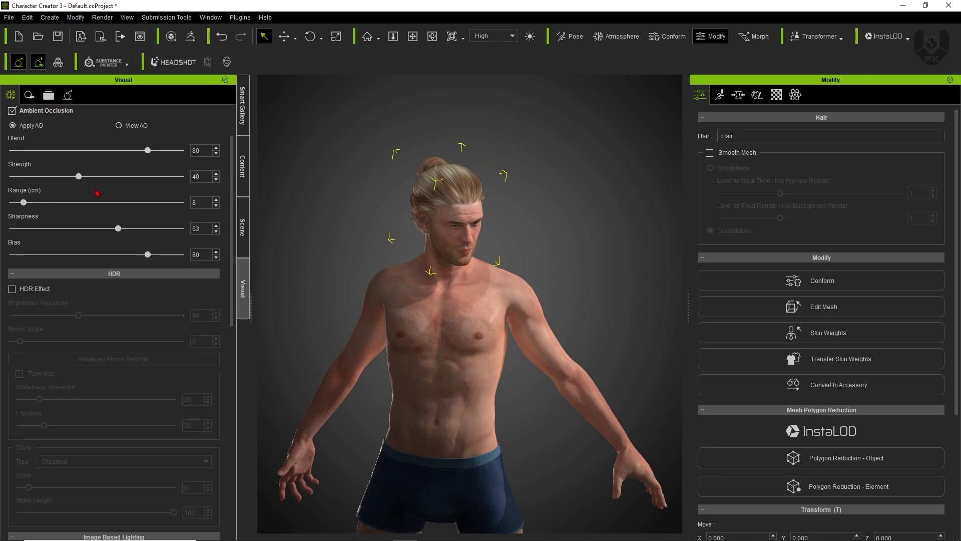
scroll(57, 325, down, 5)
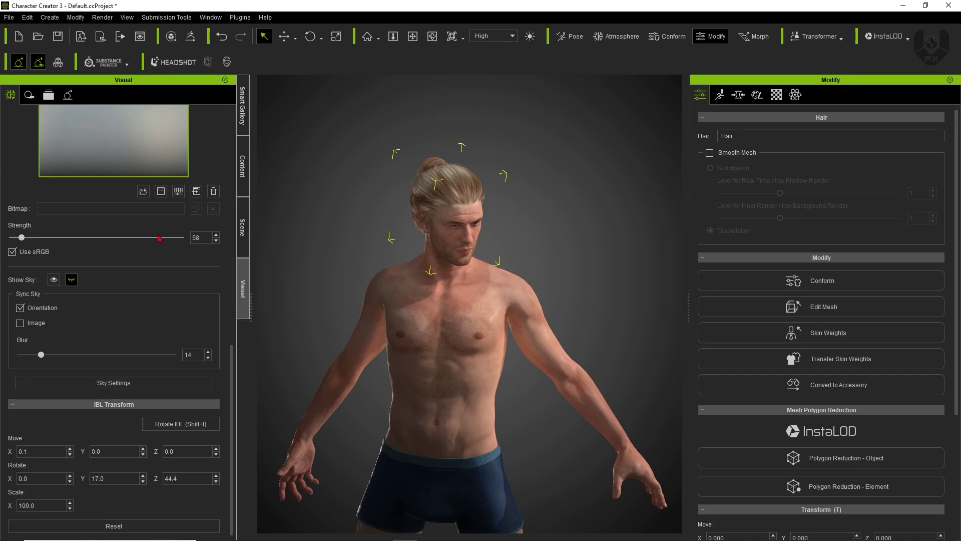
scroll(156, 291, up, 15)
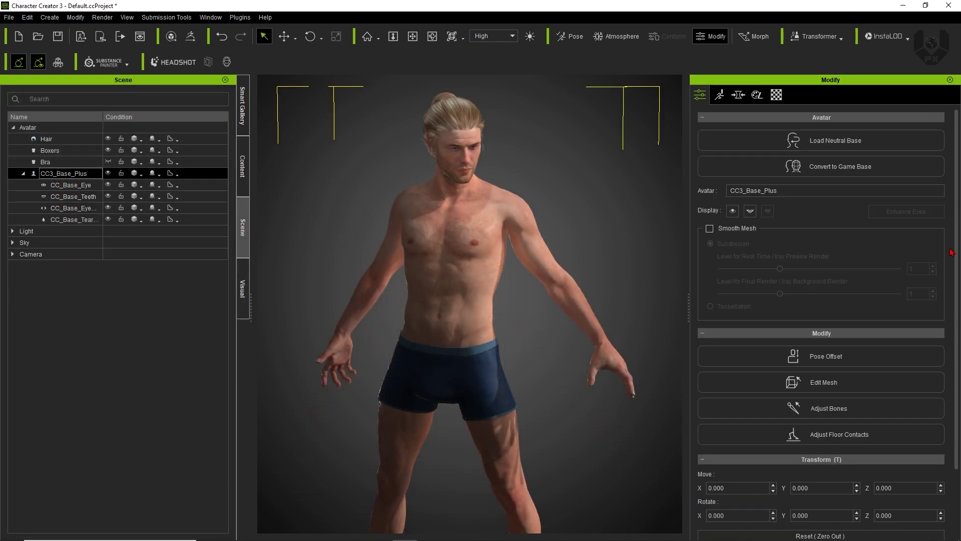
Examine the avatar modification settings for CC3_Base_Plus, from Load Neutral Base through the Modify tools to the Transform and Display options
scroll(773, 350, down, 2)
scroll(777, 382, up, 2)
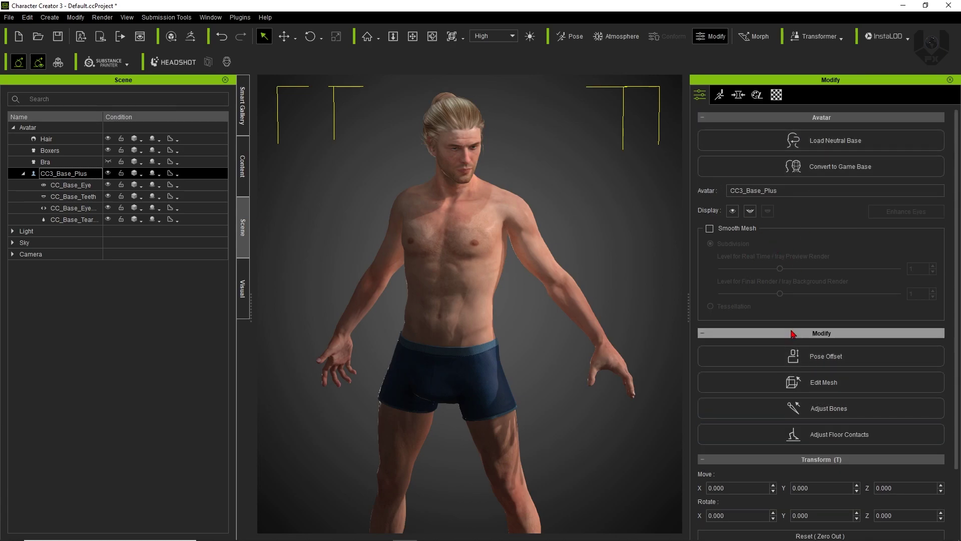
scroll(788, 414, down, 3)
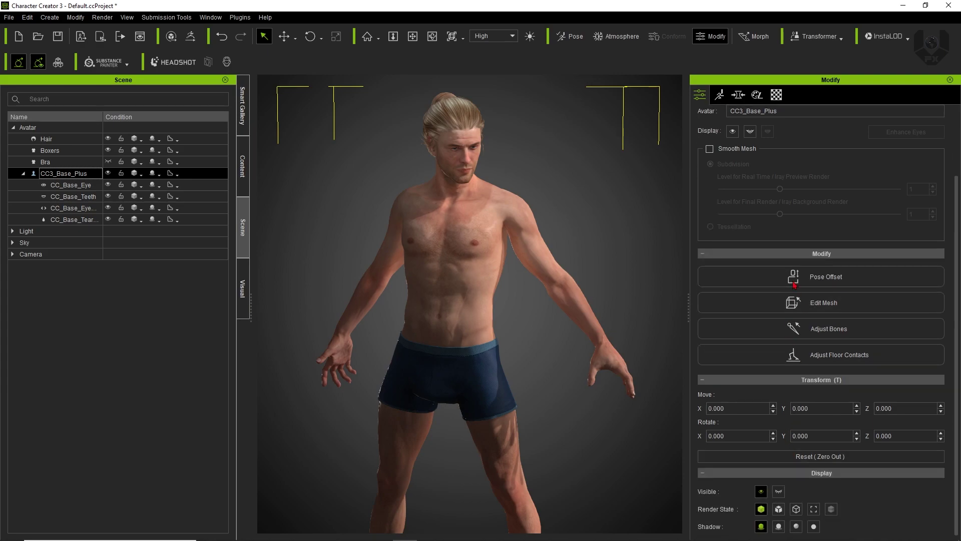
scroll(790, 351, up, 3)
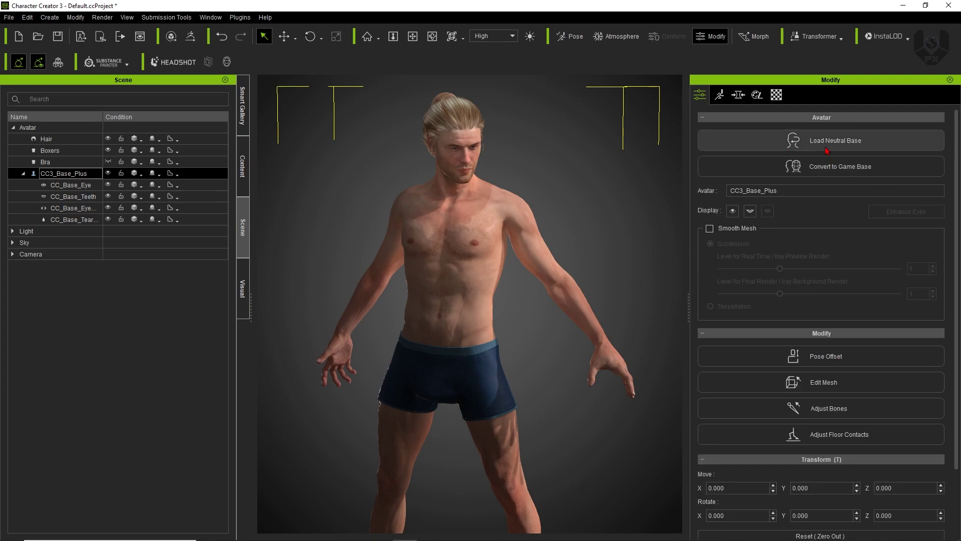
Preview the eye and mouth display options on the avatar's face, leaving the mouth open, and view it from several angles
right_drag(519, 388, 481, 360)
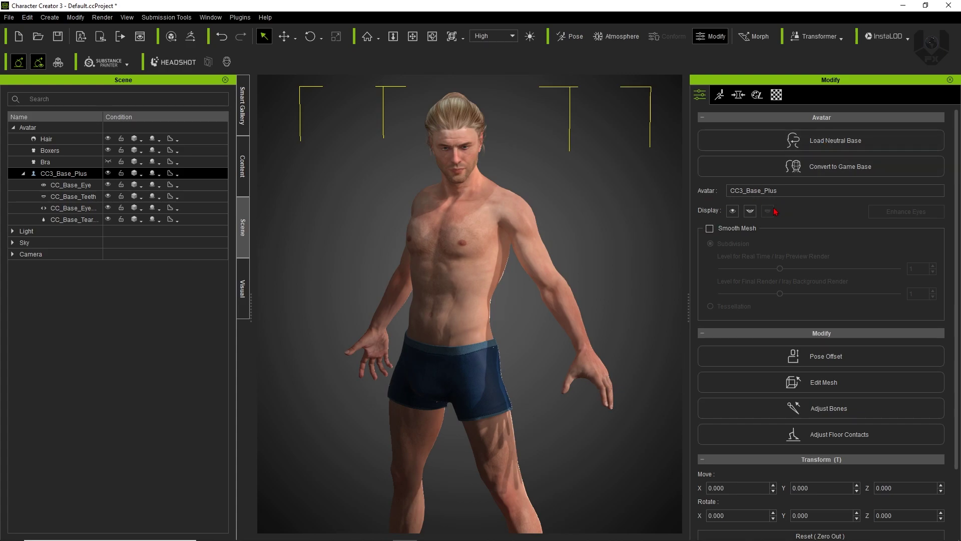
scroll(354, 134, up, 5)
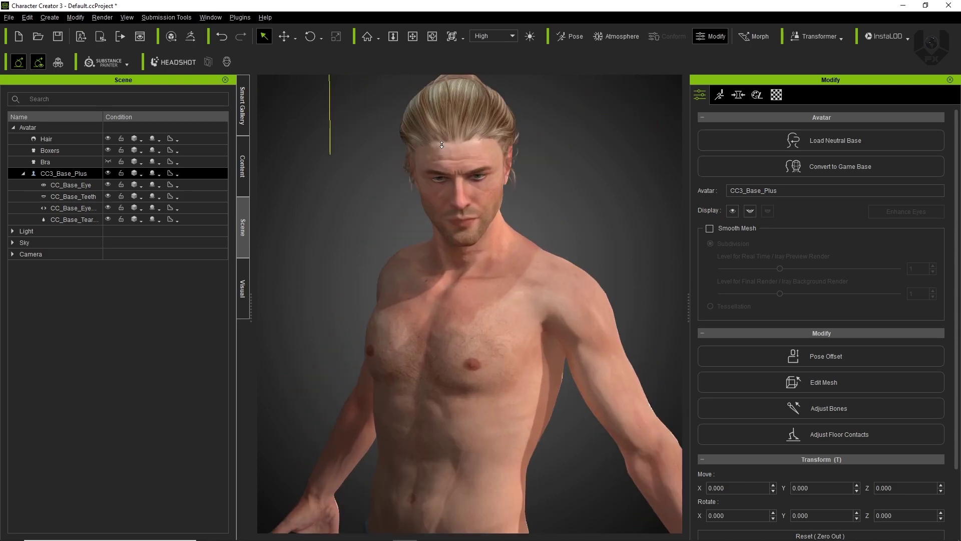
middle_drag(442, 158, 442, 177)
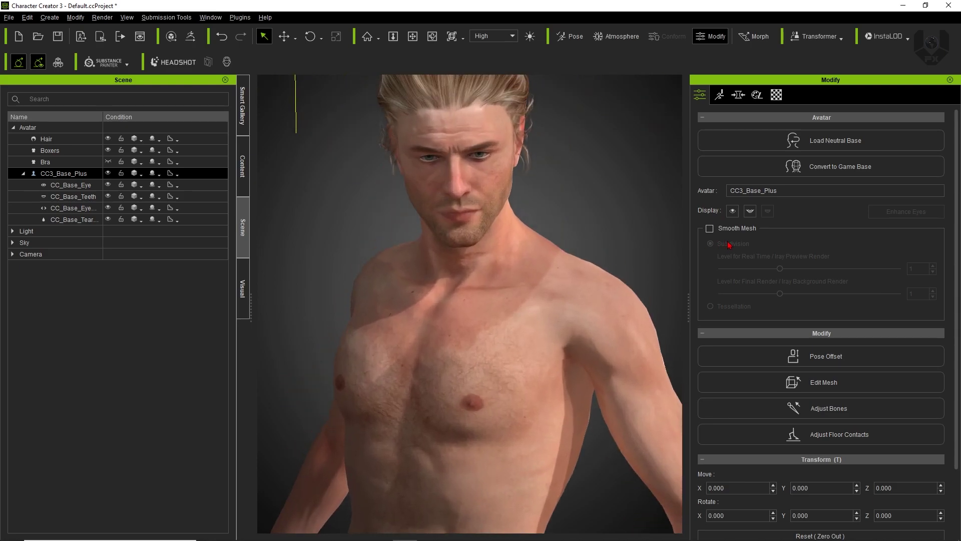
click(732, 210)
click(750, 212)
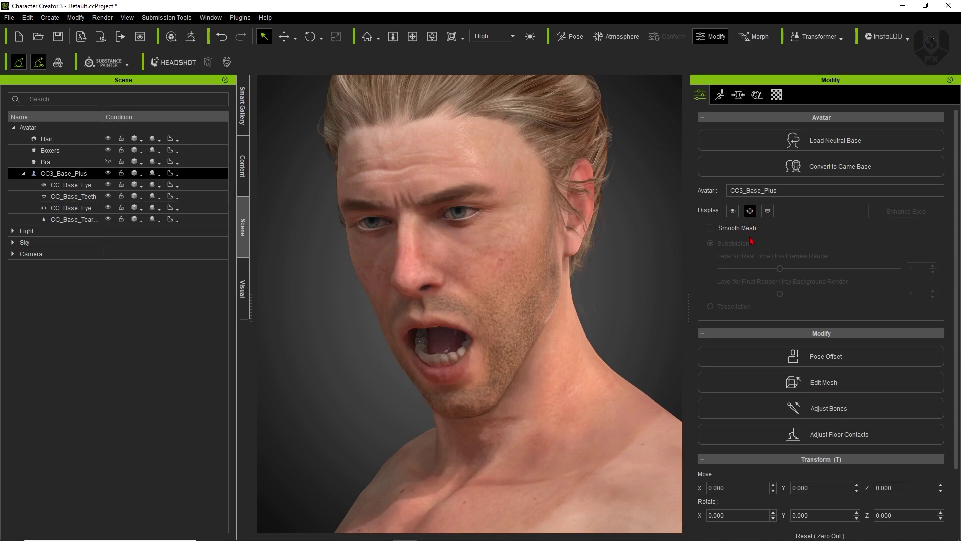
click(768, 212)
right_drag(527, 331, 591, 301)
click(768, 211)
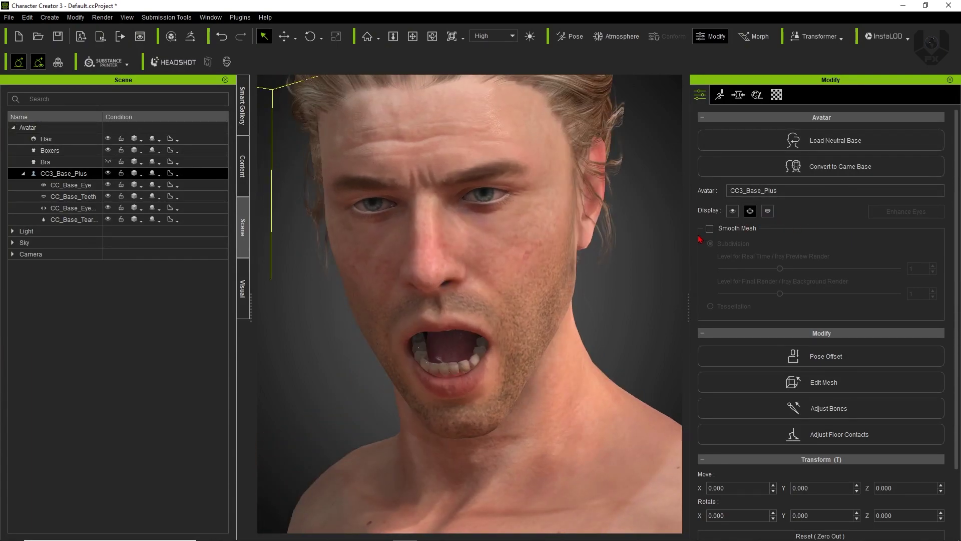
right_drag(564, 262, 601, 256)
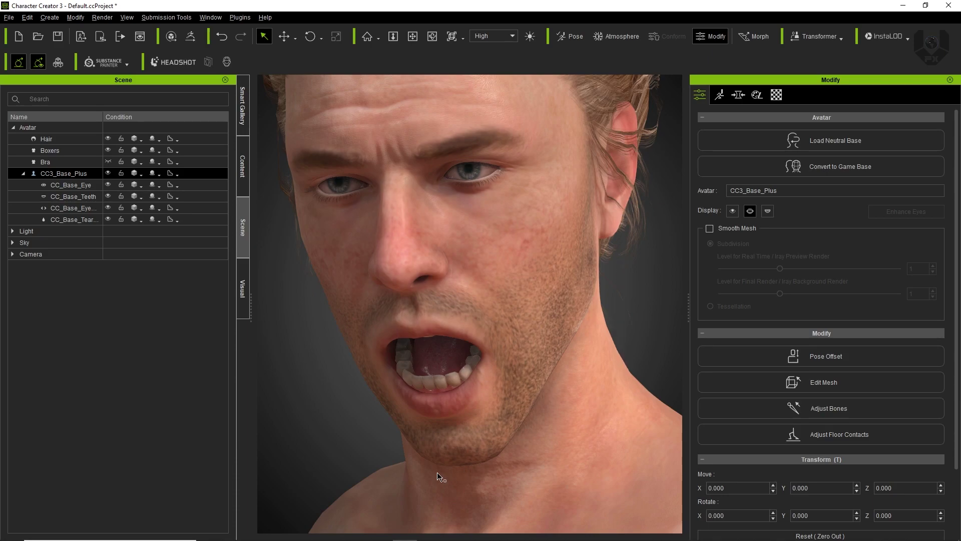
right_drag(438, 473, 500, 475)
Collapse the Avatar section of the modification settings
scroll(479, 436, down, 5)
middle_drag(478, 436, 511, 368)
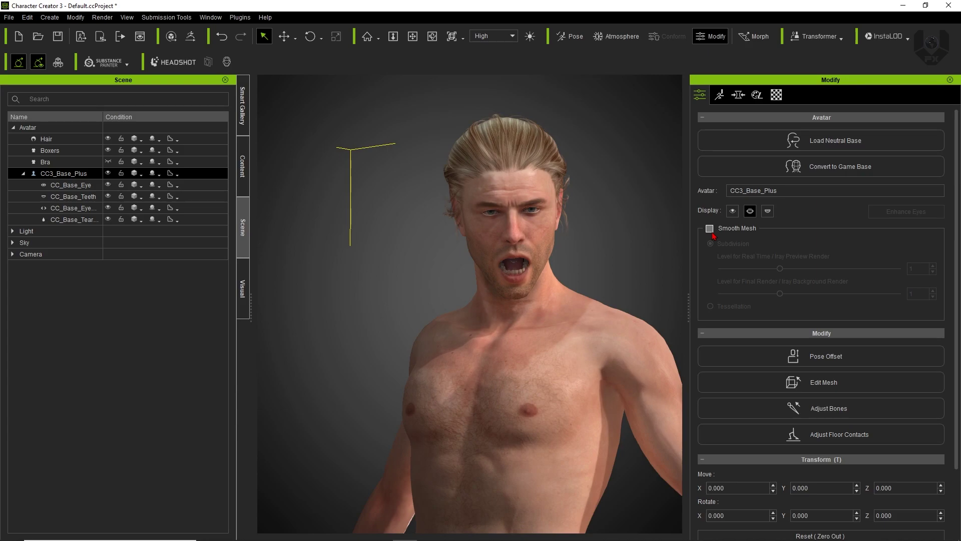
right_drag(452, 383, 487, 394)
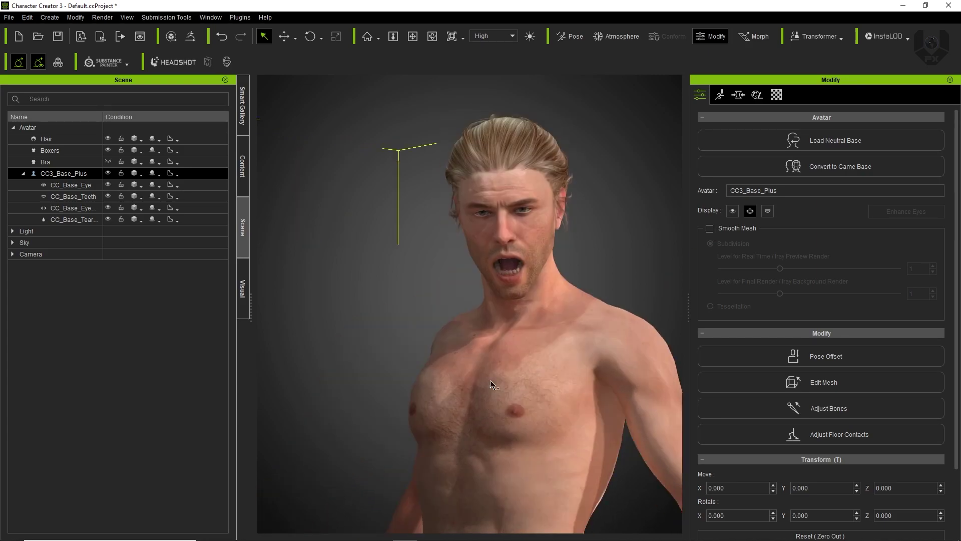
scroll(516, 349, down, 3)
scroll(516, 348, up, 3)
click(821, 118)
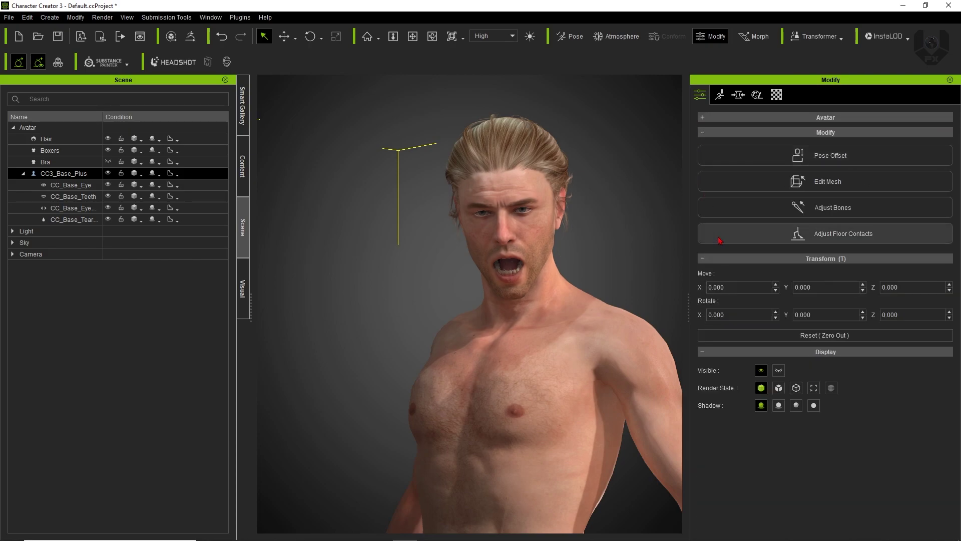
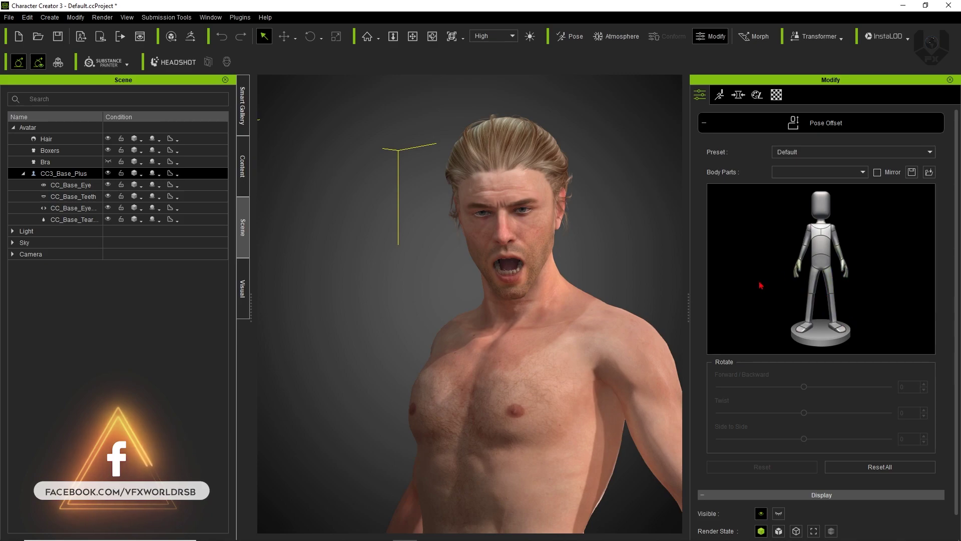
In Pose Offset, rotate the head to -31 Forward/Backward, 6 Twist and -6 Side to Side, and reset the rotation
scroll(414, 302, down, 10)
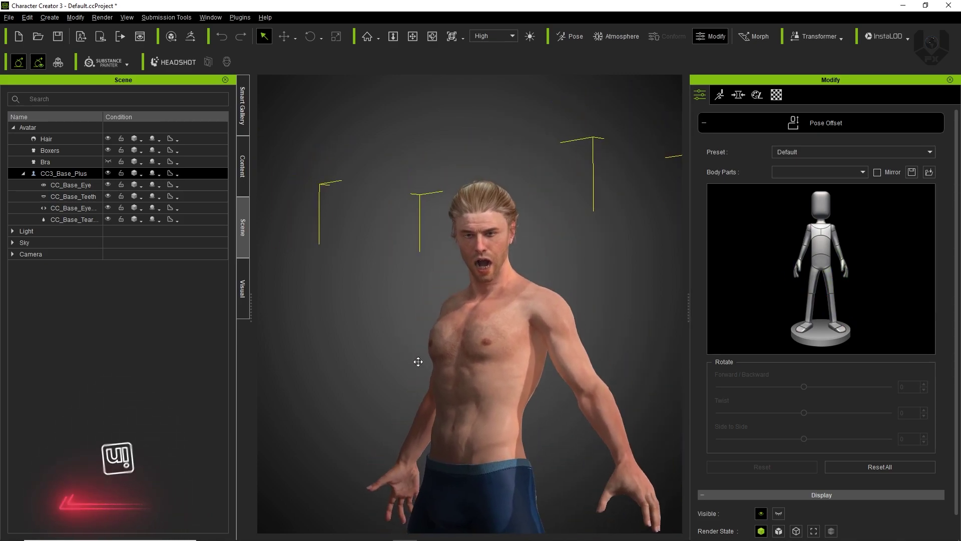
click(821, 203)
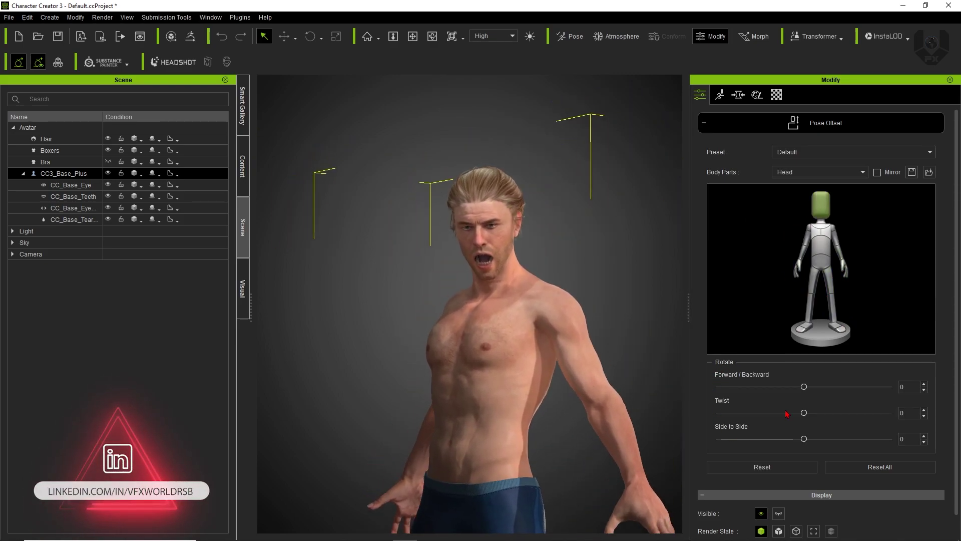
drag(805, 387, 749, 379)
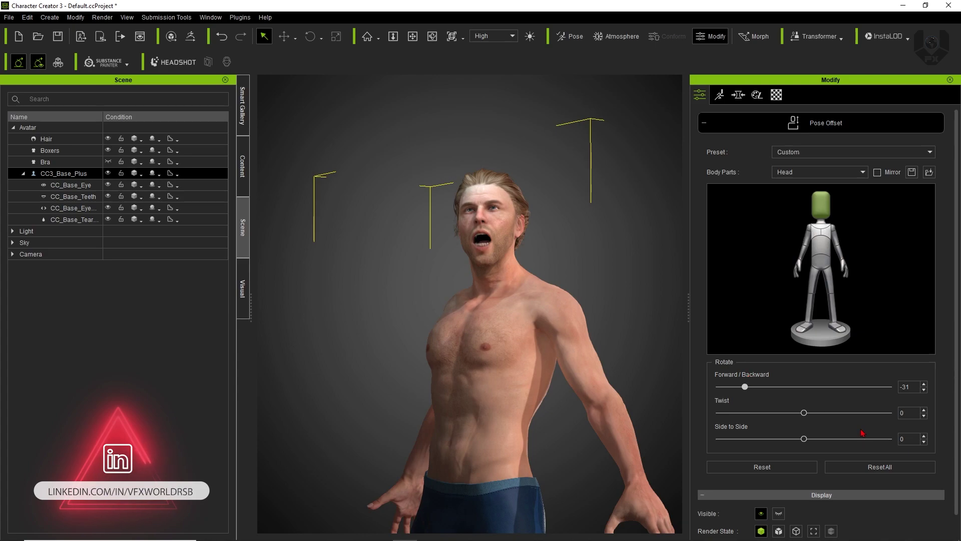
drag(803, 412, 795, 439)
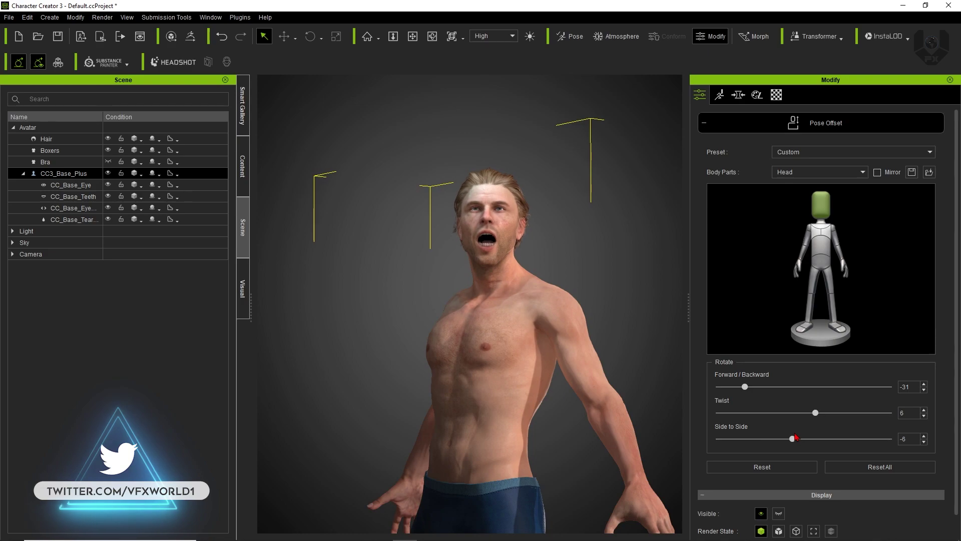
click(789, 470)
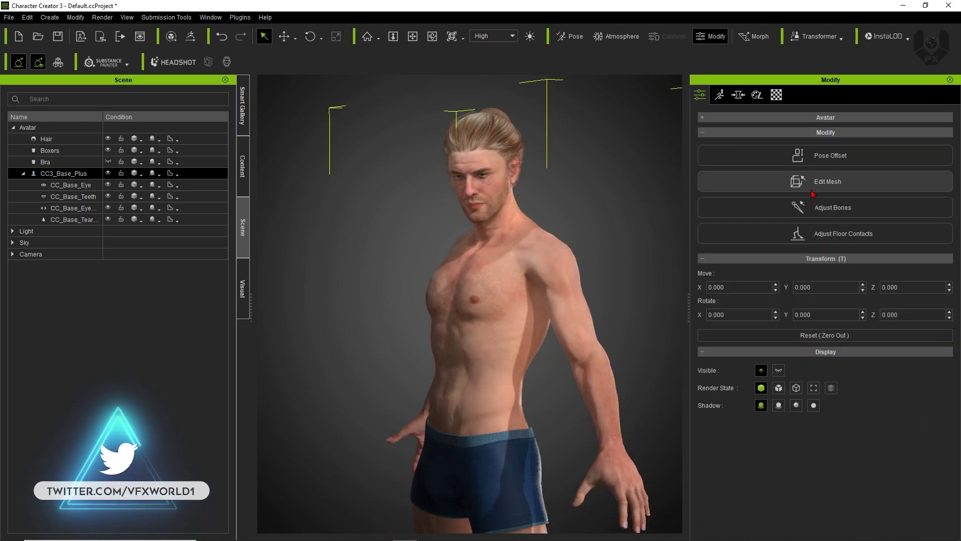
In Edit Mesh, try the Mirror Tolerance and Soft Selection settings, and look at the Face and Sculpt modes
click(813, 194)
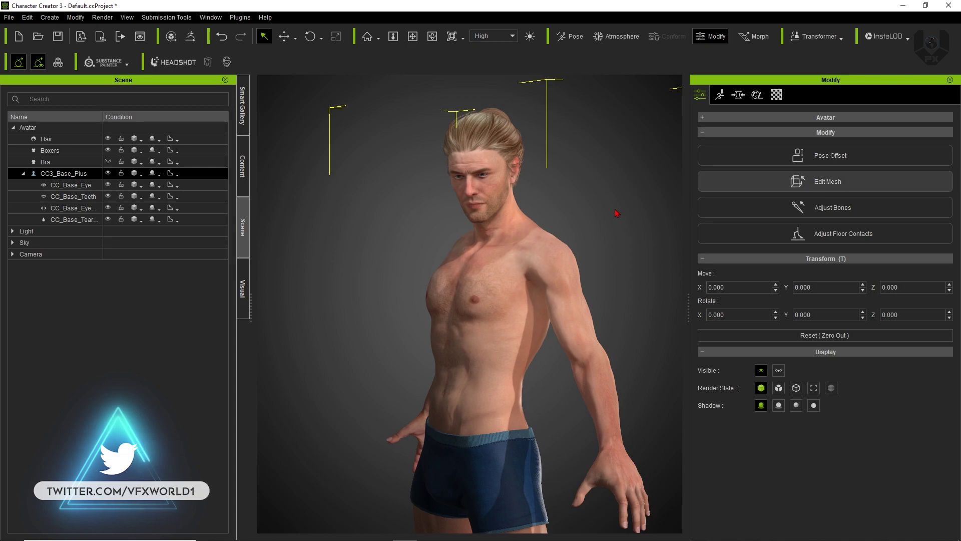
right_drag(581, 215, 601, 213)
drag(711, 223, 666, 232)
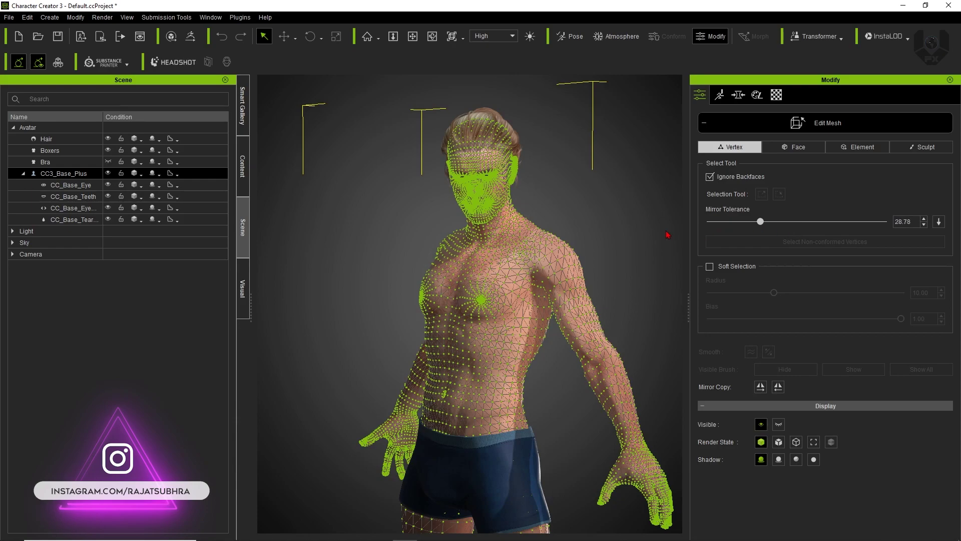
click(710, 267)
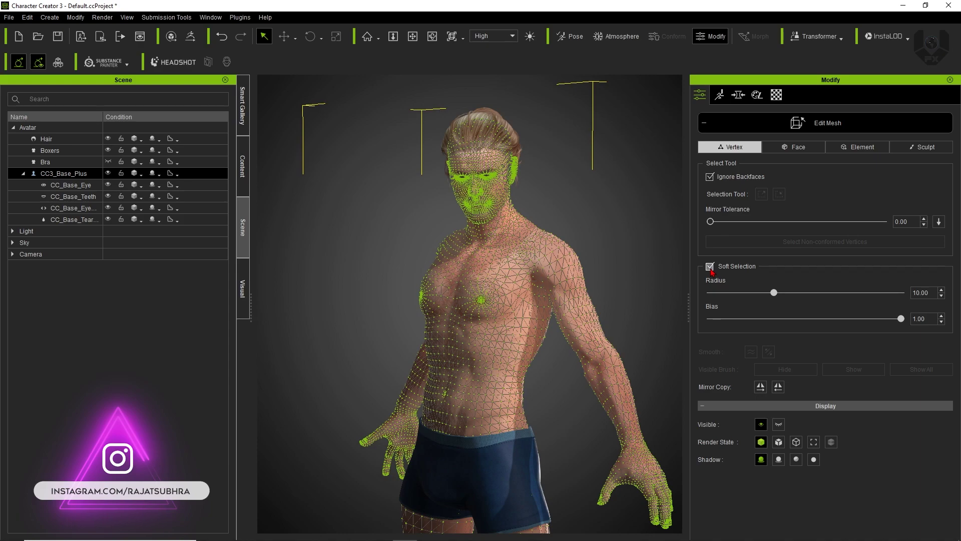
click(710, 267)
click(799, 147)
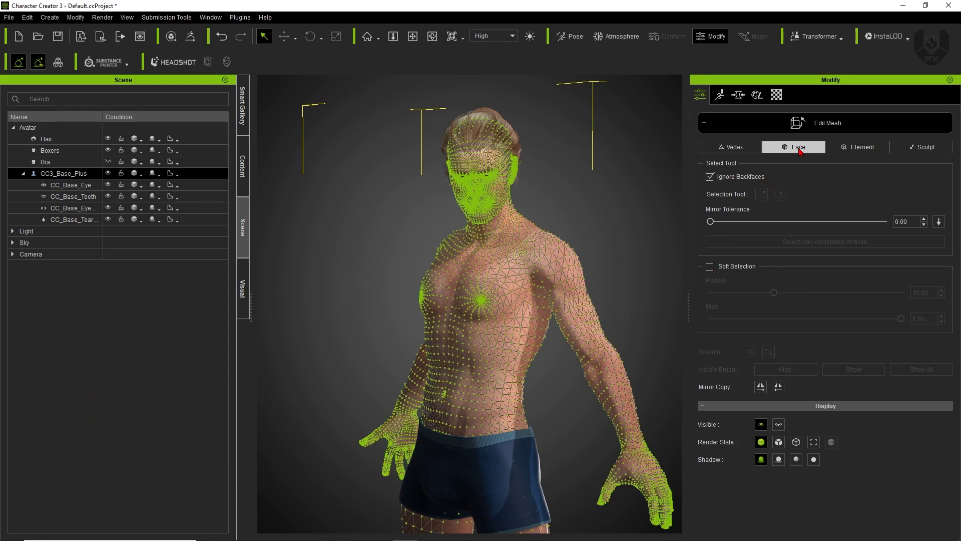
click(925, 147)
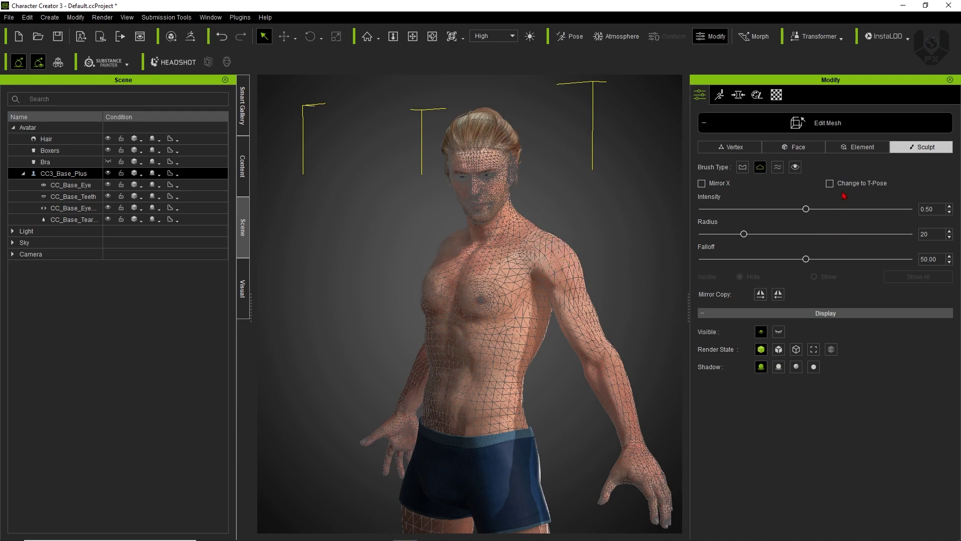
Look into the Adjust Bones and Adjust Floor Contacts tools for the avatar
click(835, 215)
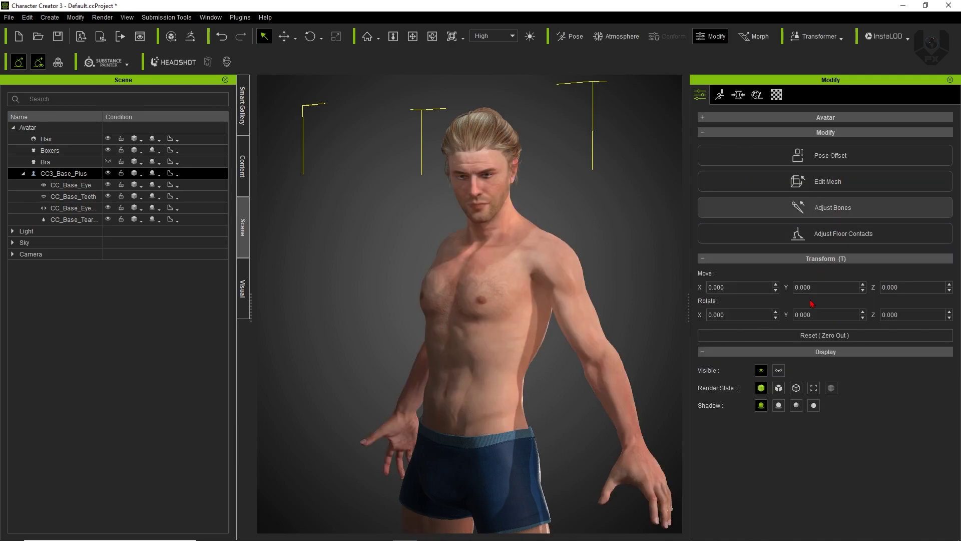
click(812, 207)
right_drag(422, 342, 441, 410)
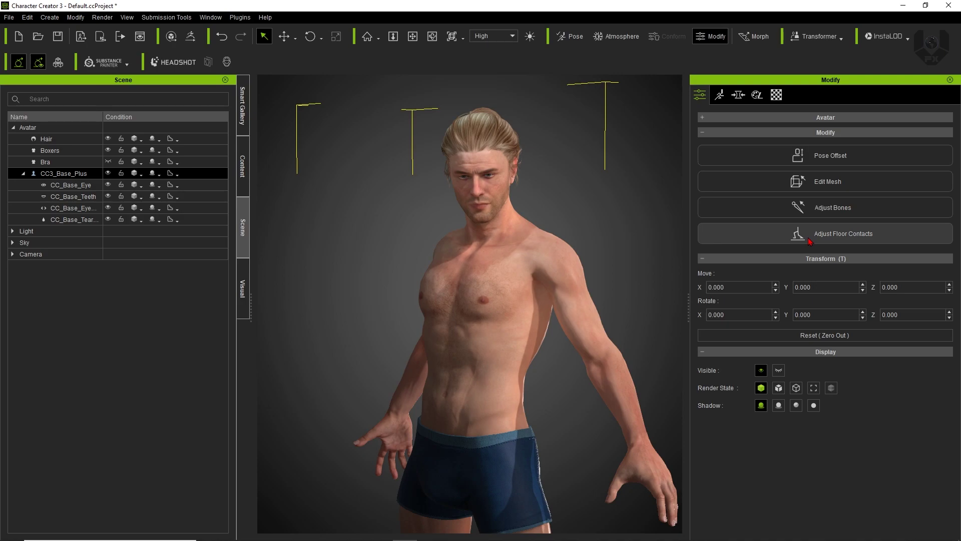
click(807, 234)
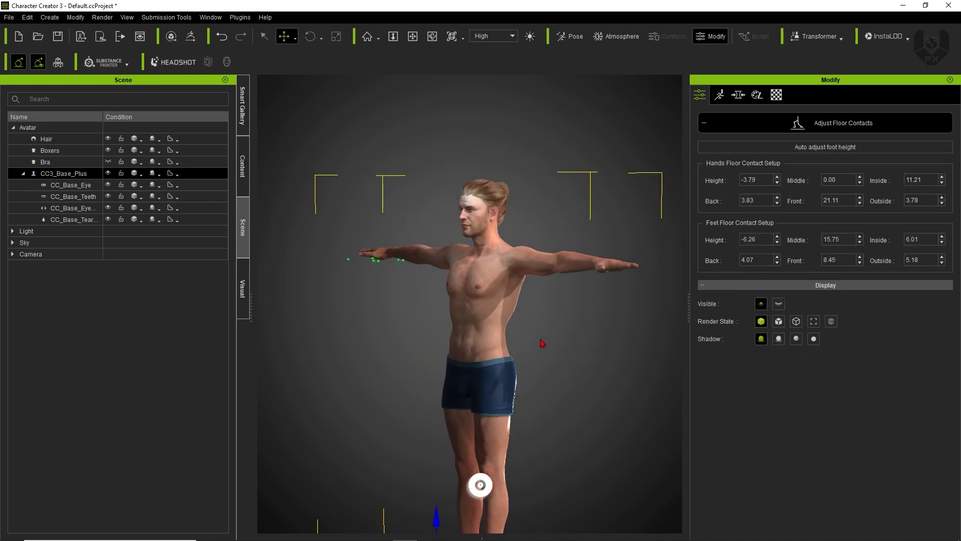
right_drag(483, 455, 467, 452)
middle_drag(462, 451, 464, 334)
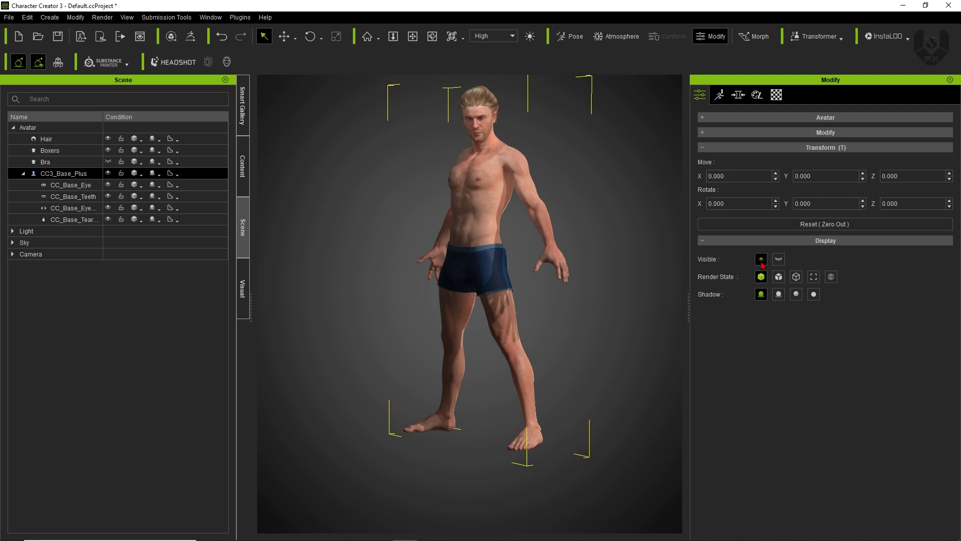
Hide and show the avatar, and try its alternative Render State options before restoring the normal textured display
click(778, 260)
click(761, 259)
click(781, 279)
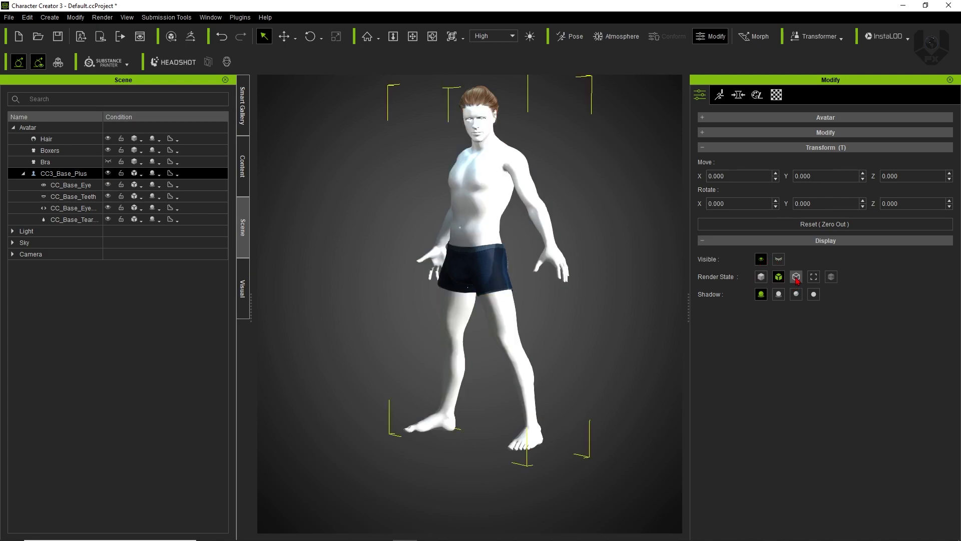
click(796, 277)
click(814, 277)
click(831, 277)
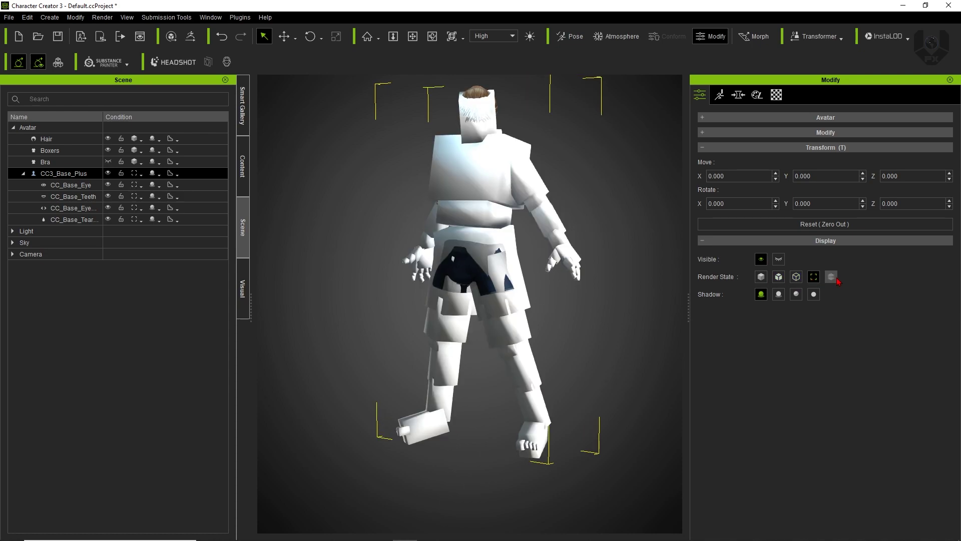
click(762, 278)
mouse_move(620, 303)
right_down()
mouse_move(511, 303)
mouse_move(633, 305)
right_up()
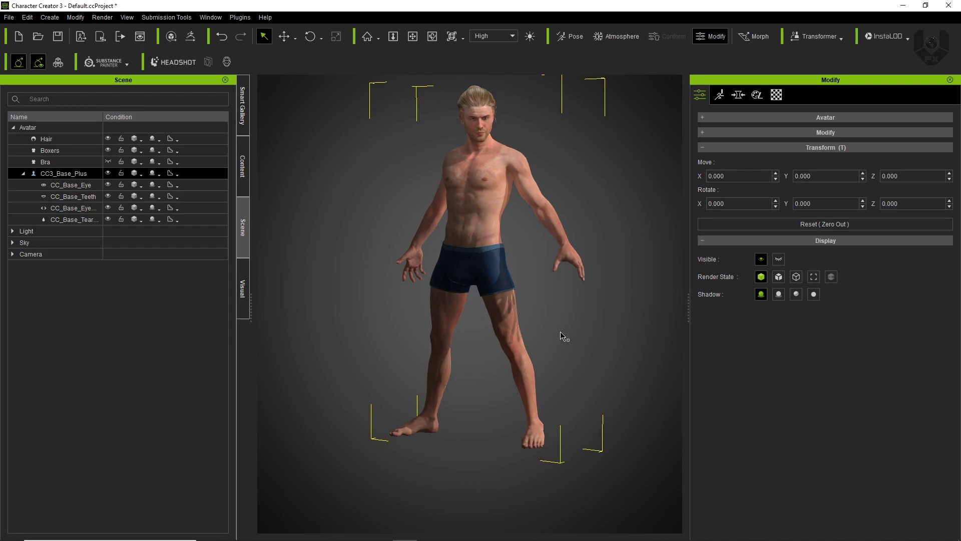
Open Edit Pose for the avatar, try moving the head bone and the right knee, and close the pose editor
middle_drag(570, 301, 555, 335)
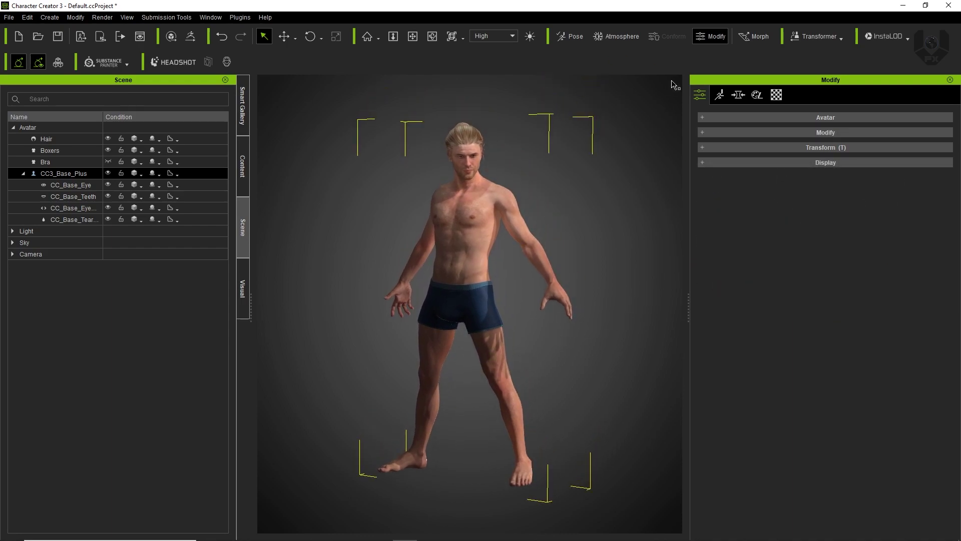
click(715, 95)
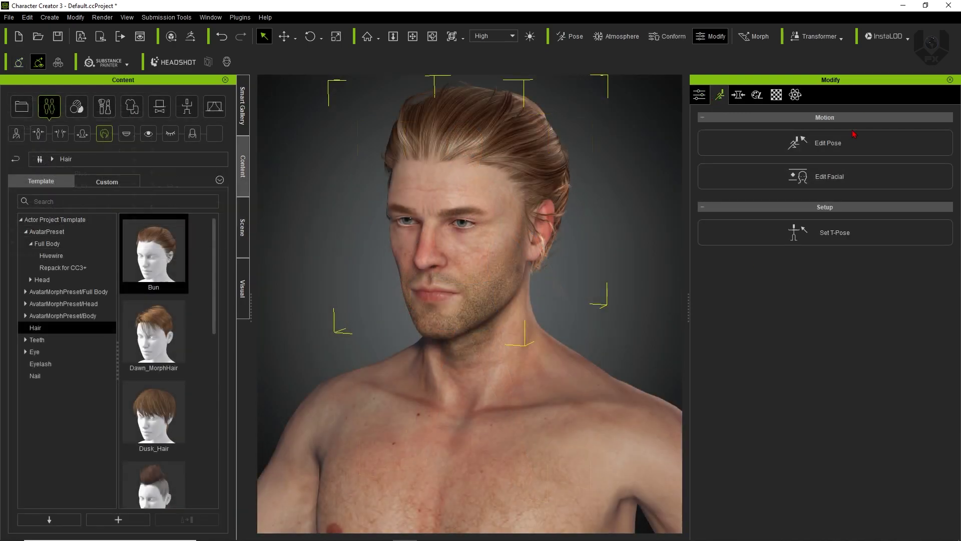
click(829, 145)
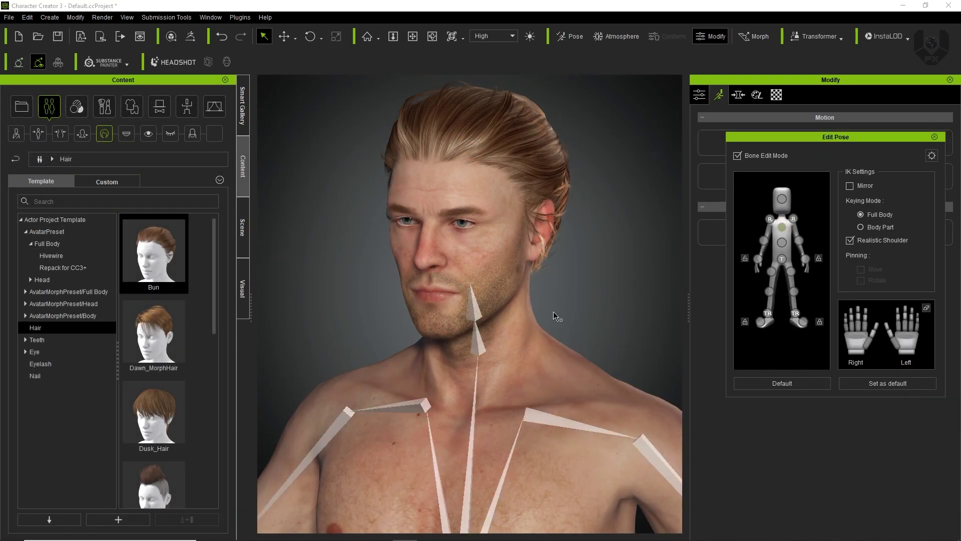
scroll(553, 316, down, 5)
mouse_move(538, 343)
right_down()
mouse_move(709, 366)
mouse_move(550, 353)
right_up()
middle_drag(455, 352, 478, 268)
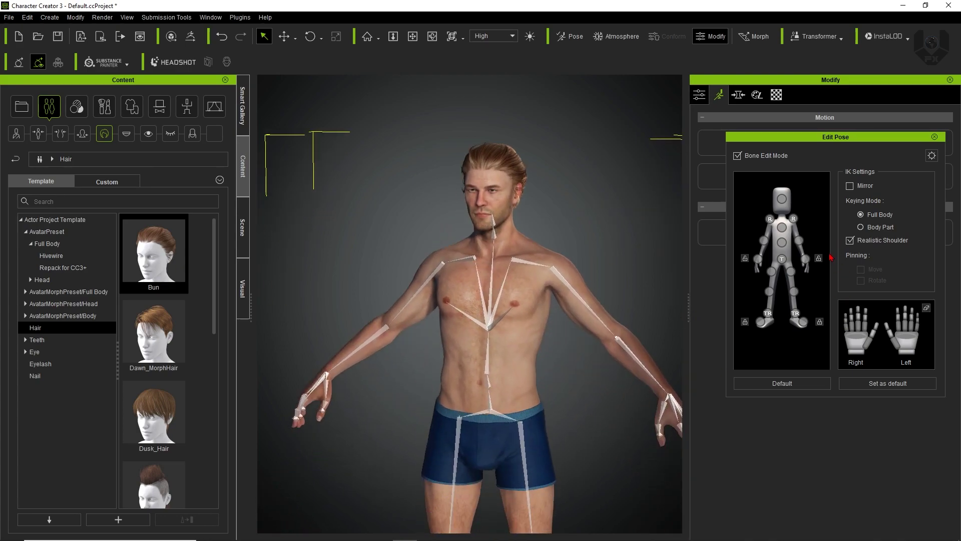
click(782, 201)
mouse_move(553, 214)
mouse_down()
mouse_move(576, 216)
mouse_move(516, 216)
mouse_move(596, 216)
mouse_move(564, 215)
mouse_up()
drag(546, 252, 544, 271)
right_drag(528, 345, 490, 282)
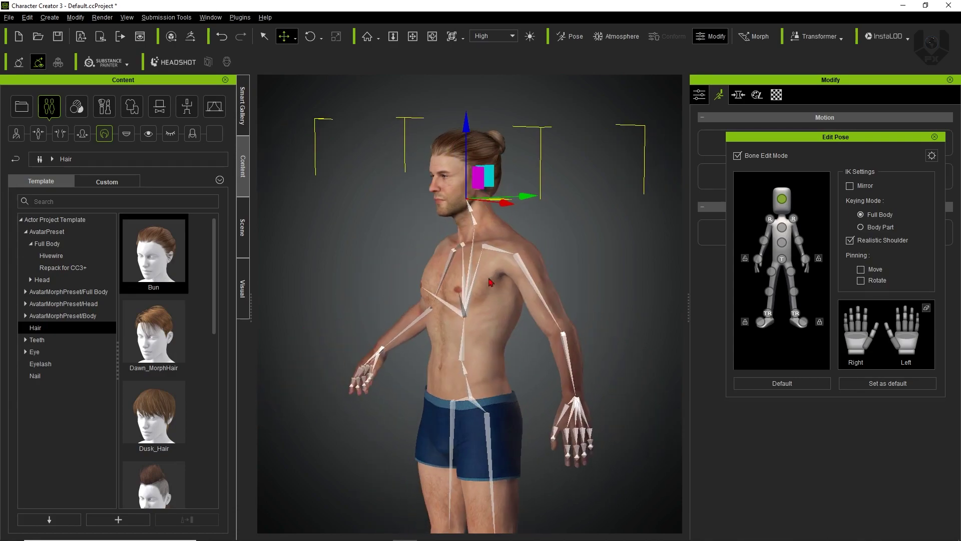
drag(526, 199, 386, 215)
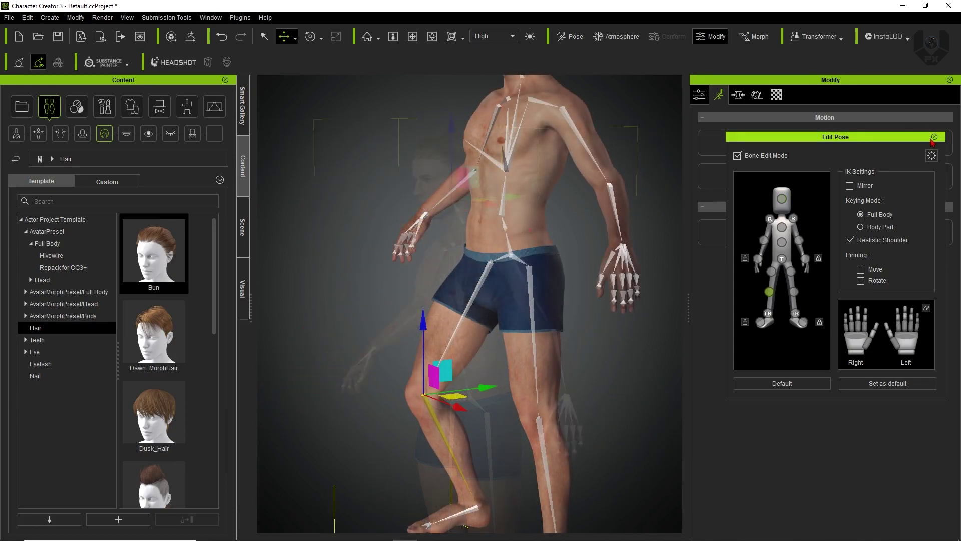
click(935, 137)
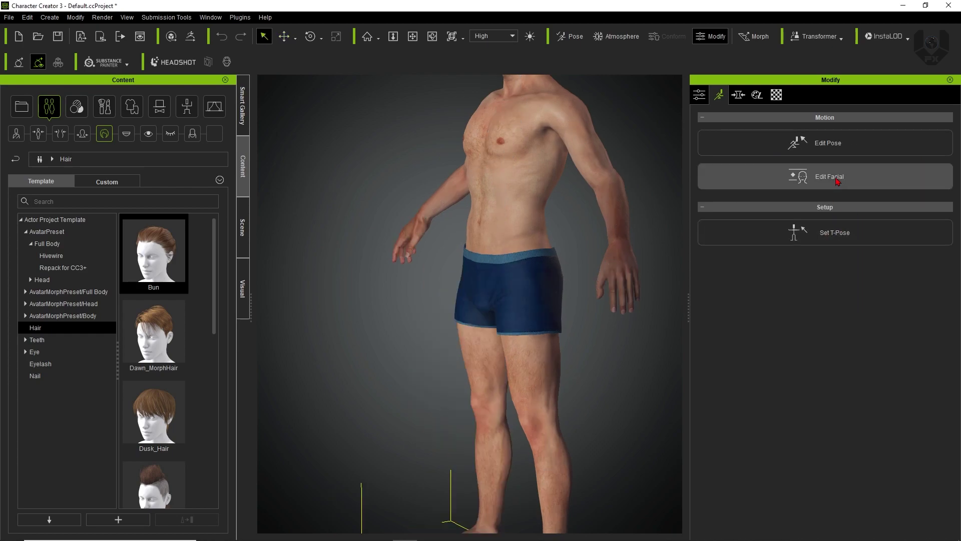
In Edit Facial, try the Muscle controls on the jaw and other facial features, and restore the face with Default Key
middle_drag(484, 205, 415, 440)
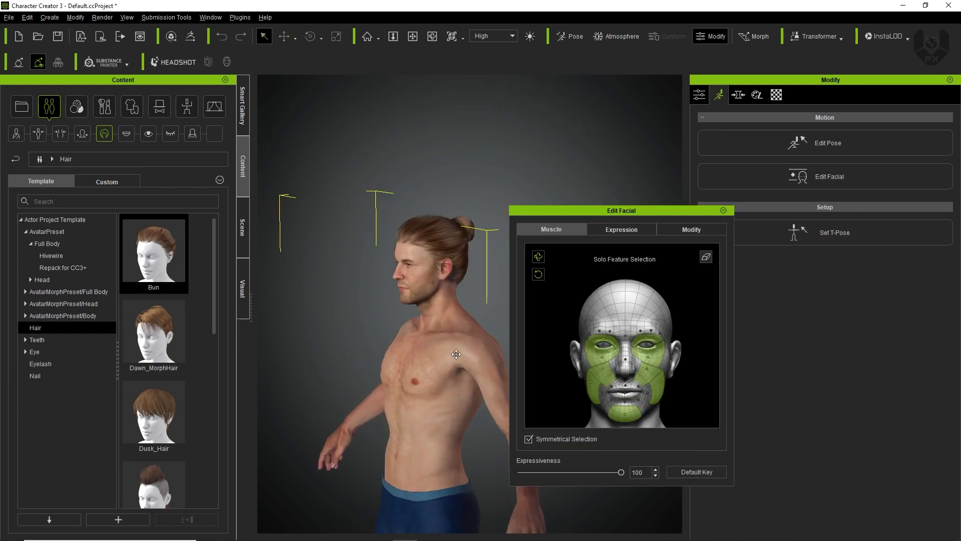
scroll(418, 214, up, 2)
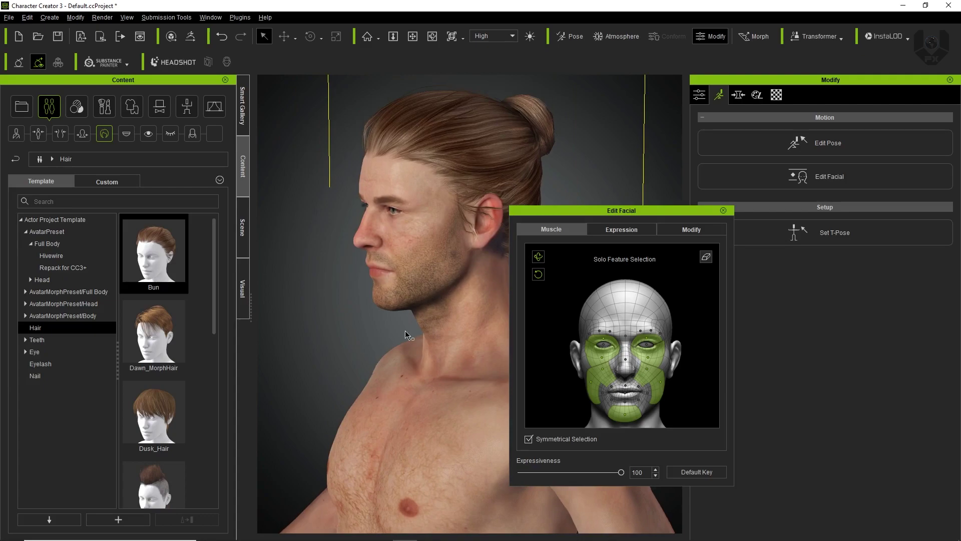
drag(616, 211, 777, 143)
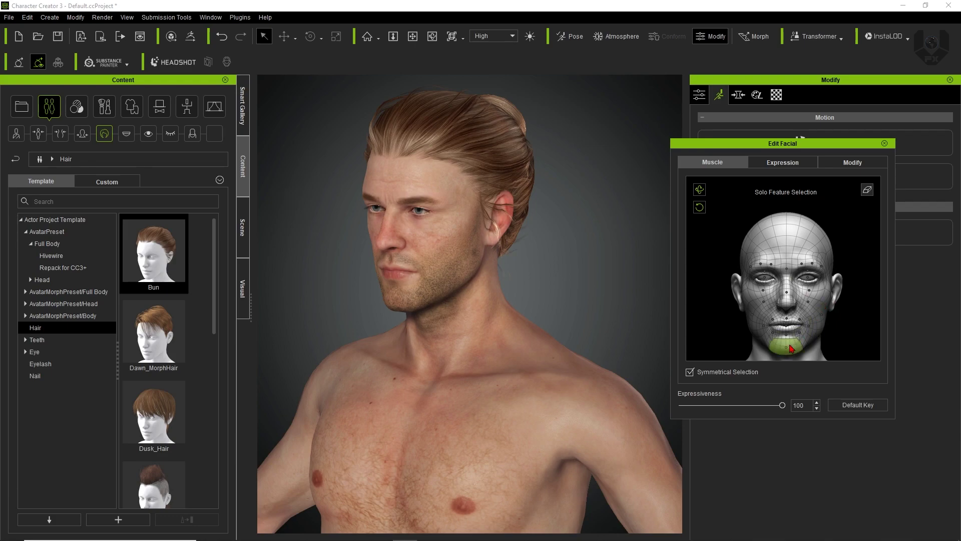
drag(716, 254, 719, 357)
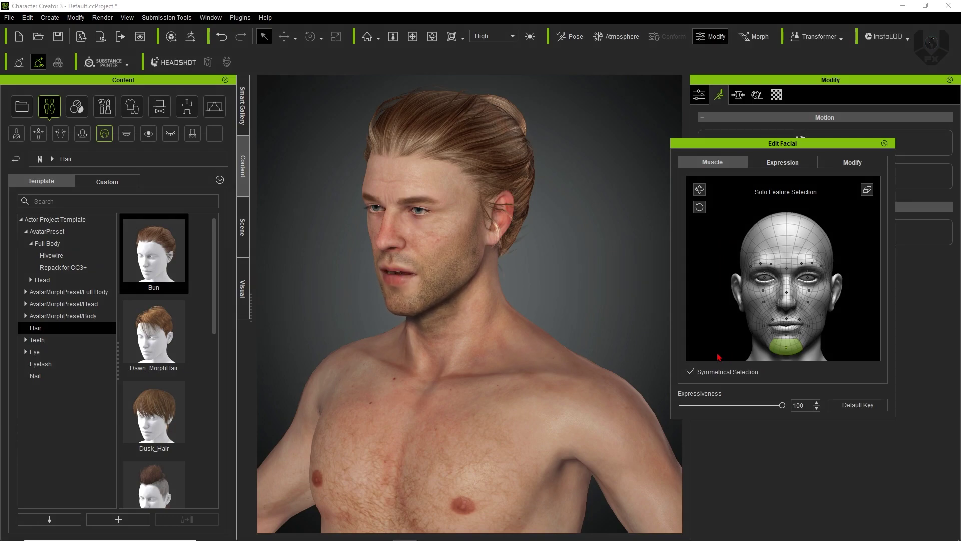
click(757, 303)
click(752, 323)
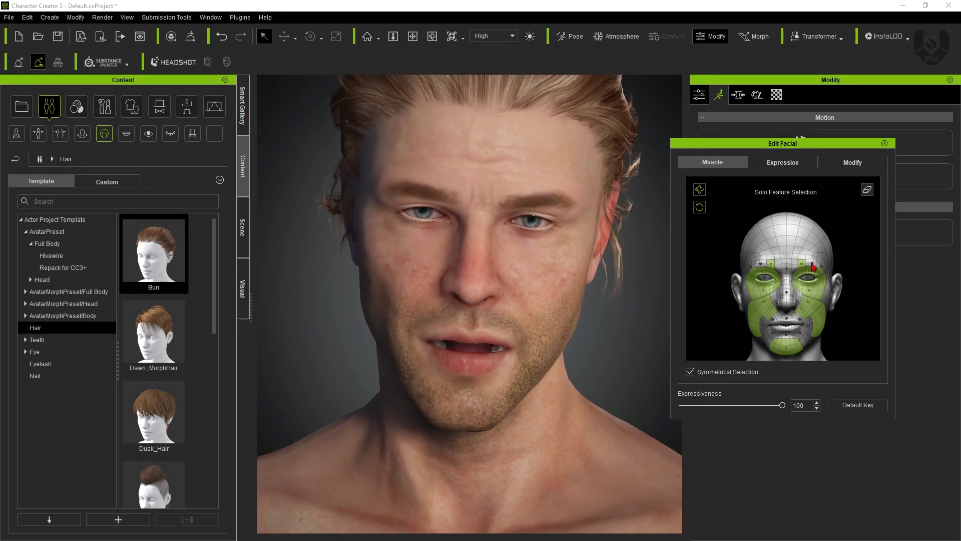
click(853, 408)
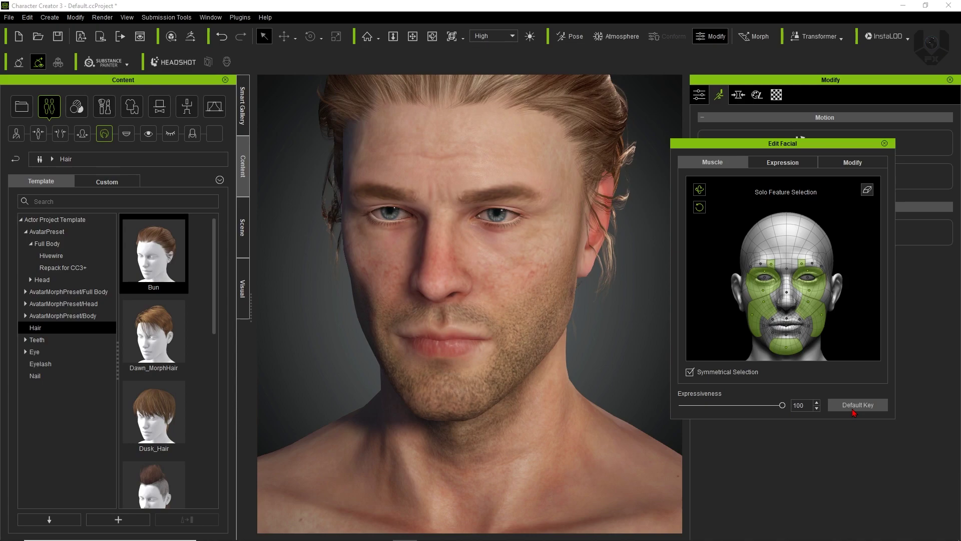
Try the preset facial expressions on the avatar, applying Fear_1 from the 05-Fear style and Happy_5 from the 01-Happy style
click(799, 167)
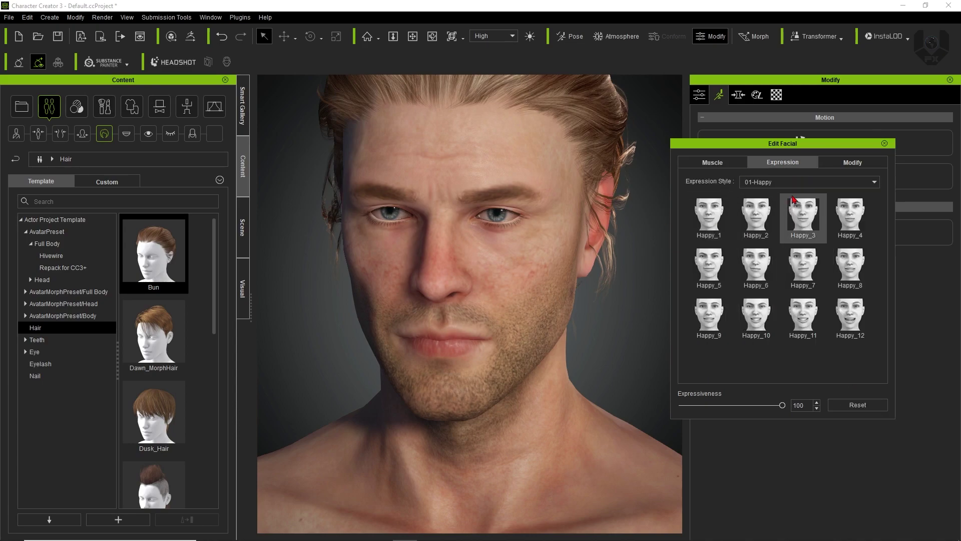
click(773, 184)
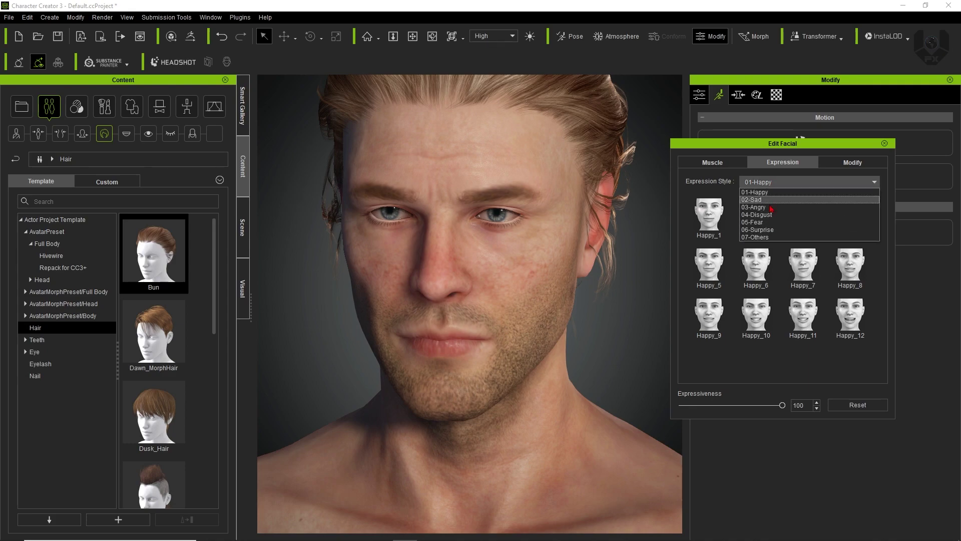
click(756, 221)
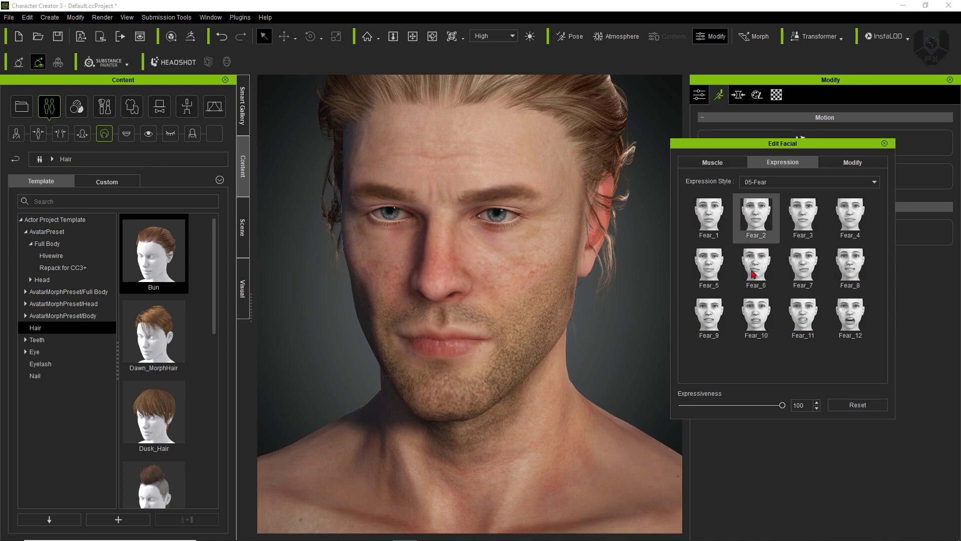
click(711, 219)
click(711, 220)
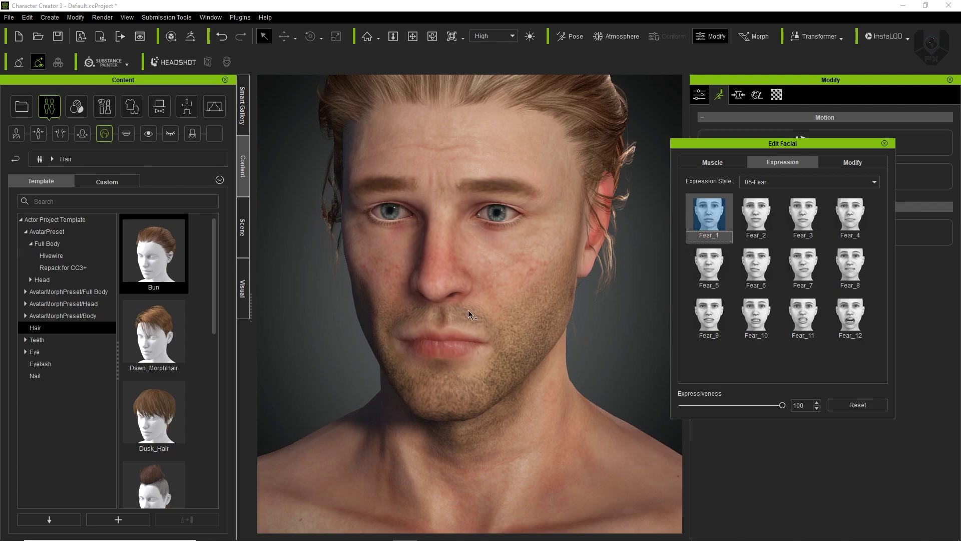
click(808, 182)
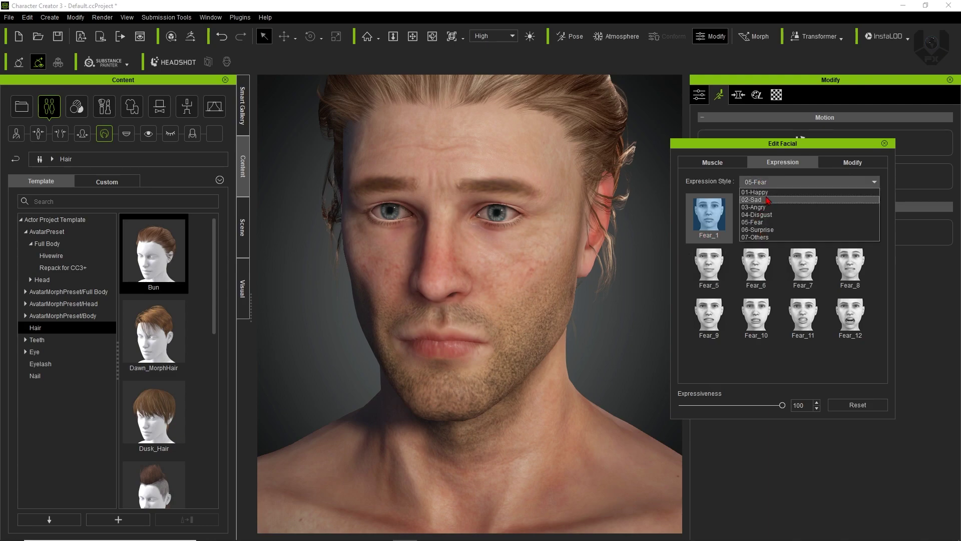
click(758, 190)
click(719, 263)
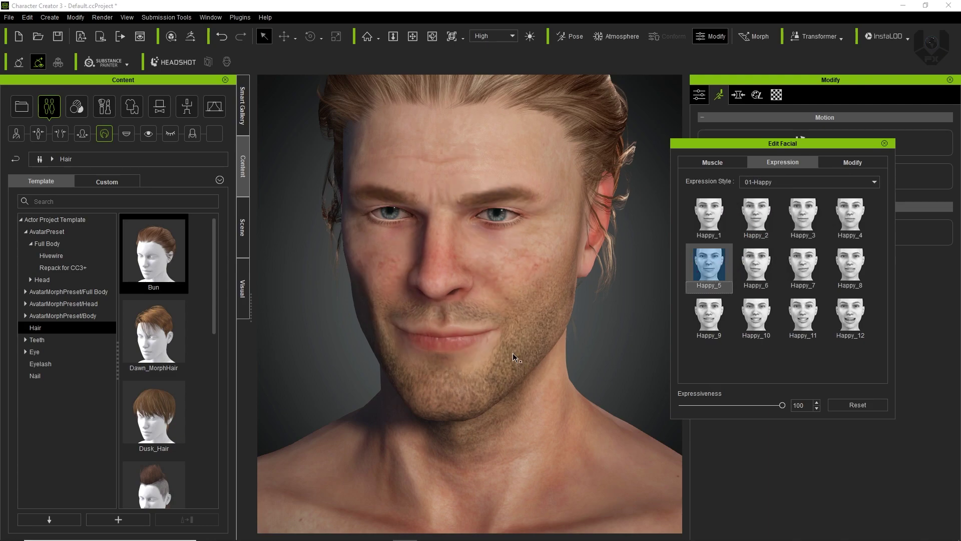
Try the facial Modify sliders, with Brow Raise Inner Left at 26 and Brow Raise Outer Left at 100, and the eye controls
click(871, 166)
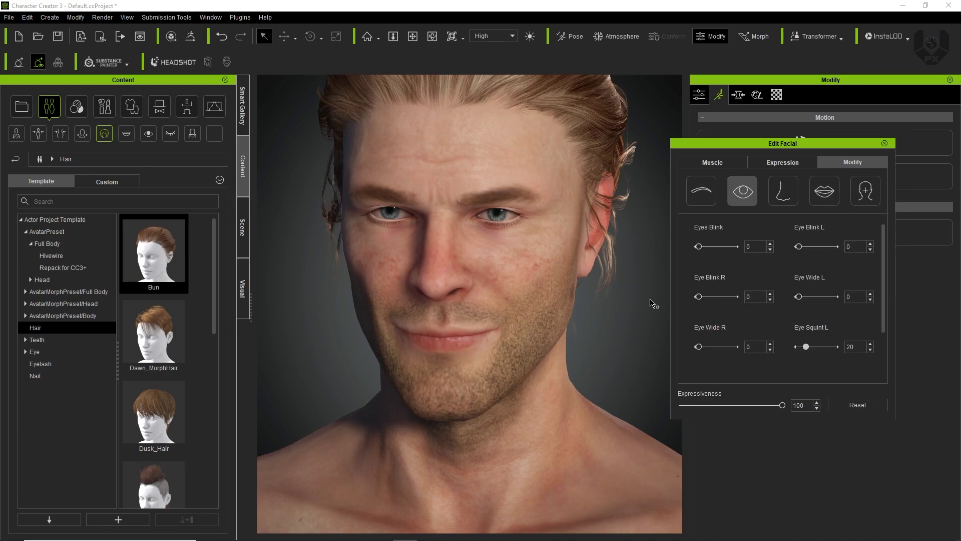
click(701, 200)
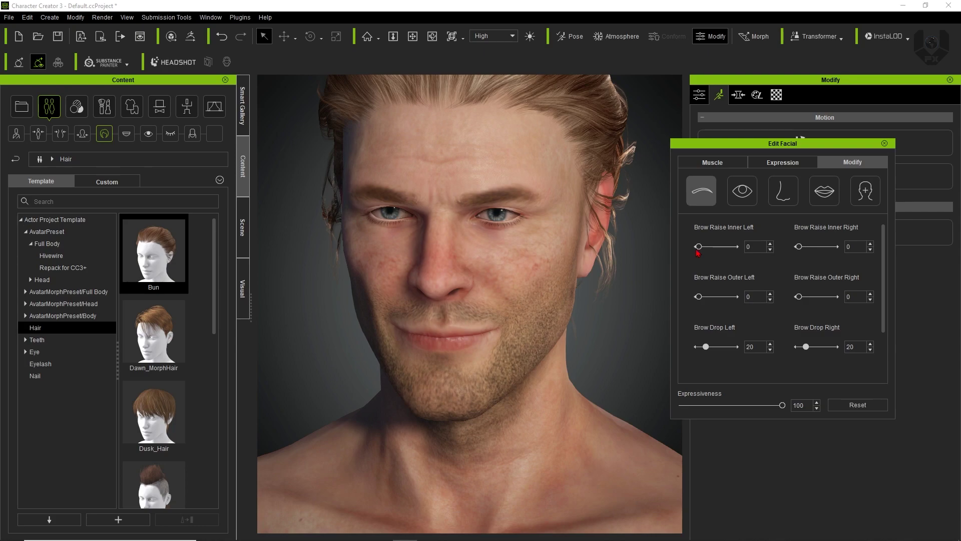
drag(699, 247, 738, 301)
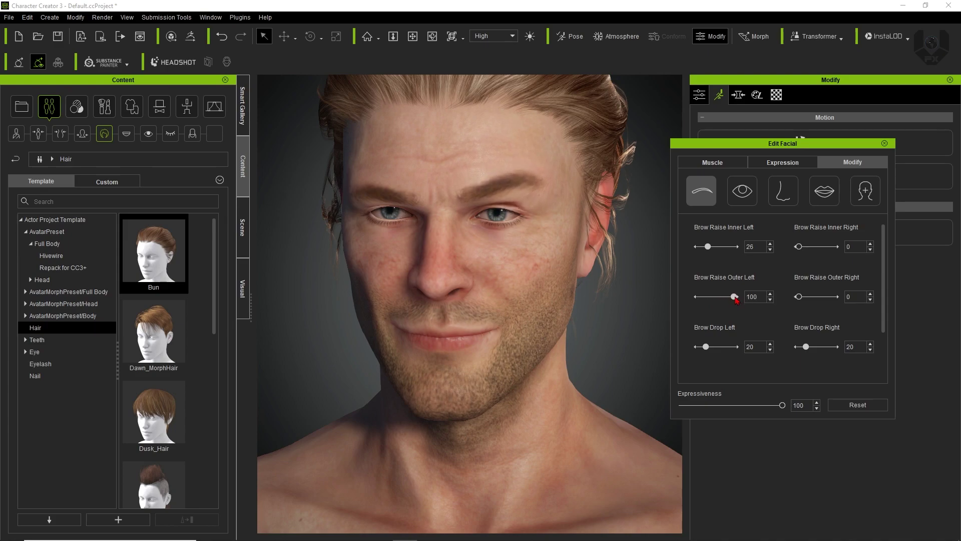
click(742, 204)
mouse_move(703, 247)
mouse_down()
mouse_move(734, 247)
mouse_move(700, 248)
mouse_up()
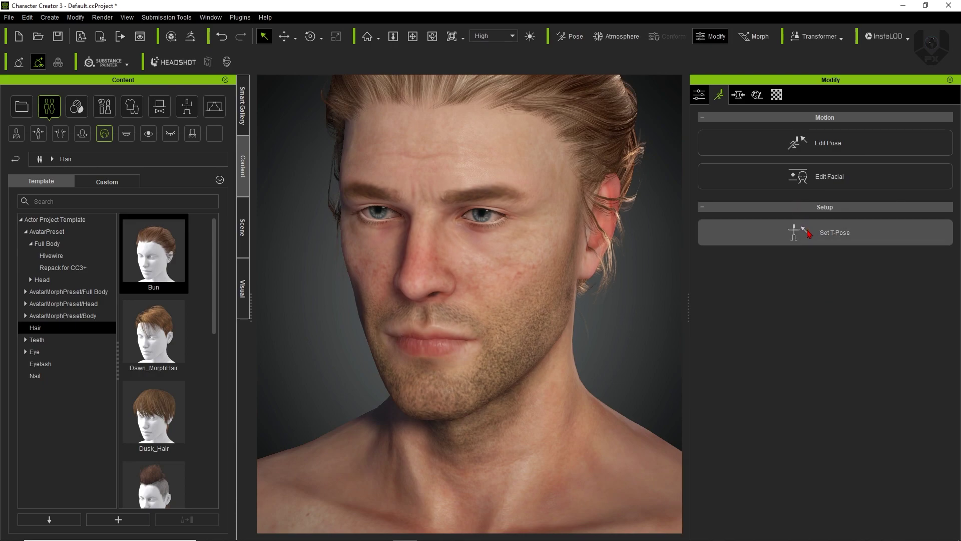
Look into the Set T-Pose setup tool, inspect the avatar in its T-pose, and leave the tool
click(807, 230)
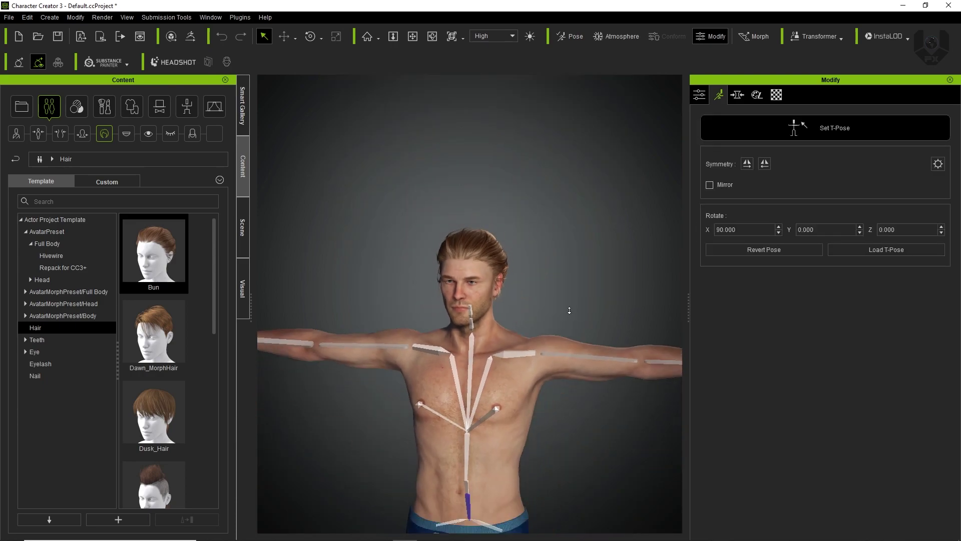
right_drag(537, 505, 571, 493)
middle_drag(483, 387, 482, 379)
click(766, 125)
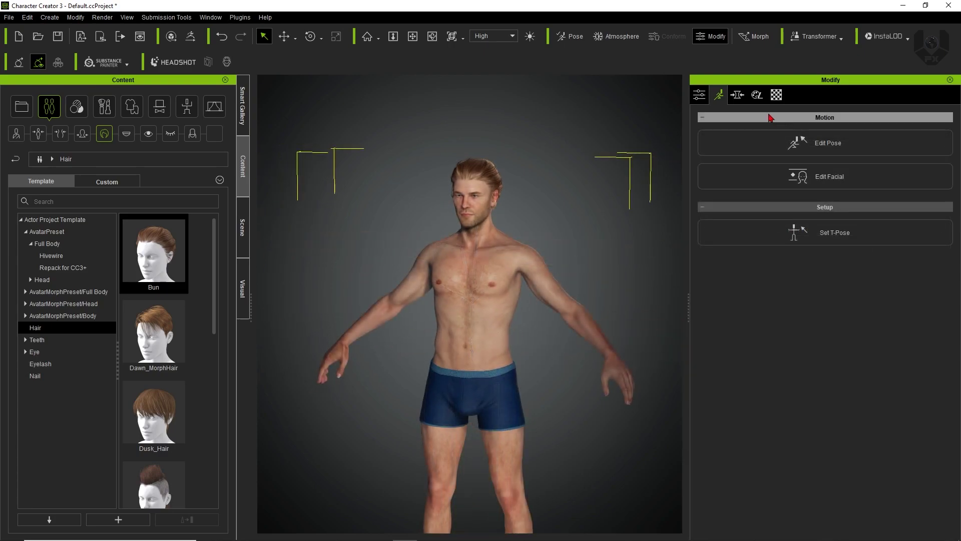
Browse the avatar's morph categories, set the Full Body morph CC3+_Neutral Male to 22, and try the CC3+_Caleb_Body slider
click(737, 95)
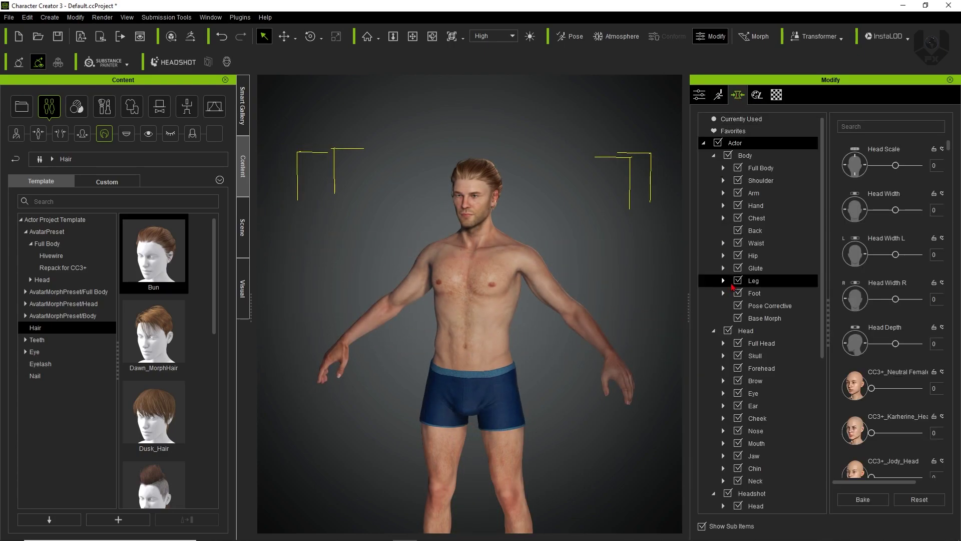
scroll(723, 390, down, 5)
scroll(725, 393, up, 7)
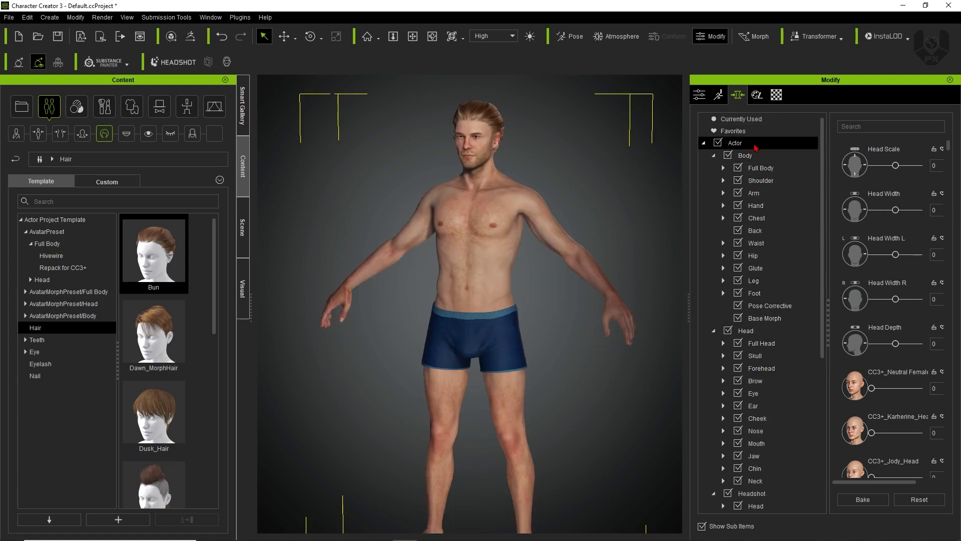
click(766, 171)
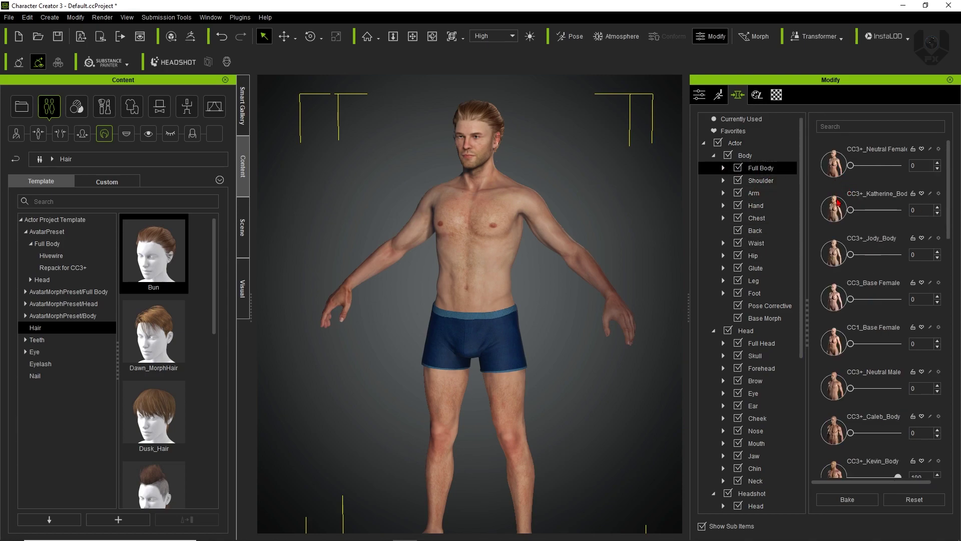
scroll(833, 285, down, 3)
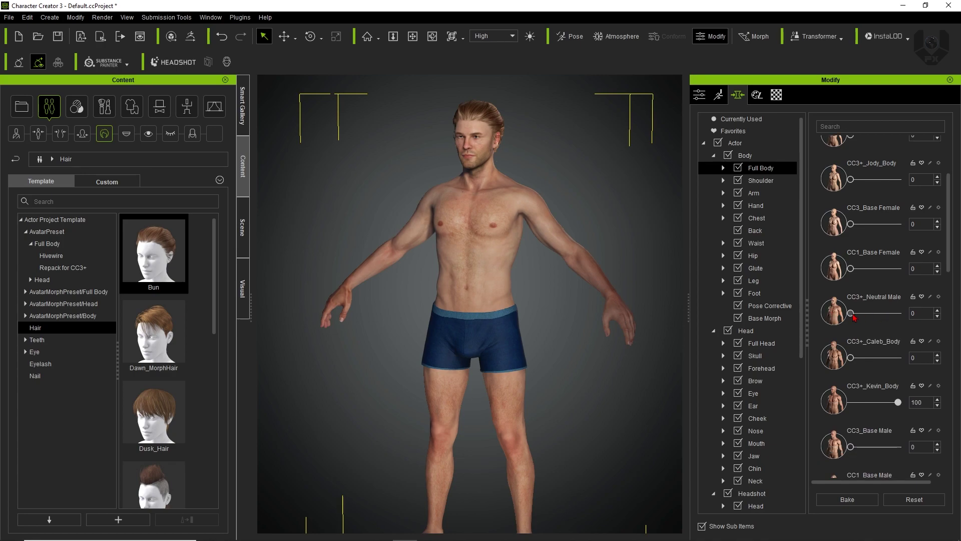
mouse_move(860, 316)
mouse_down()
mouse_move(939, 316)
mouse_move(854, 318)
mouse_move(927, 313)
mouse_move(861, 313)
mouse_up()
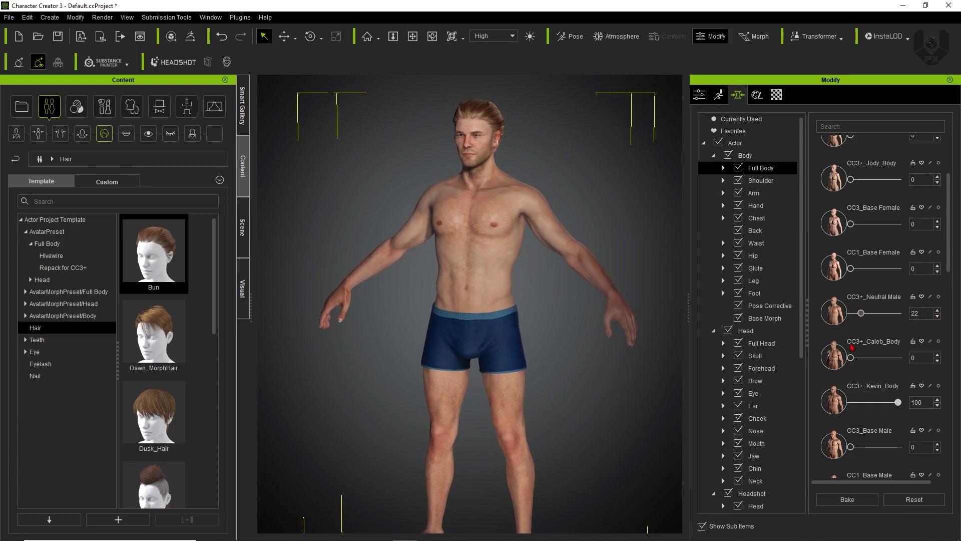
drag(876, 361, 847, 359)
scroll(816, 421, down, 1)
Set Shoulder Scale to 21 and Shoulder Width A to 50, and show the Waist morphs by picking that area on the avatar
click(782, 181)
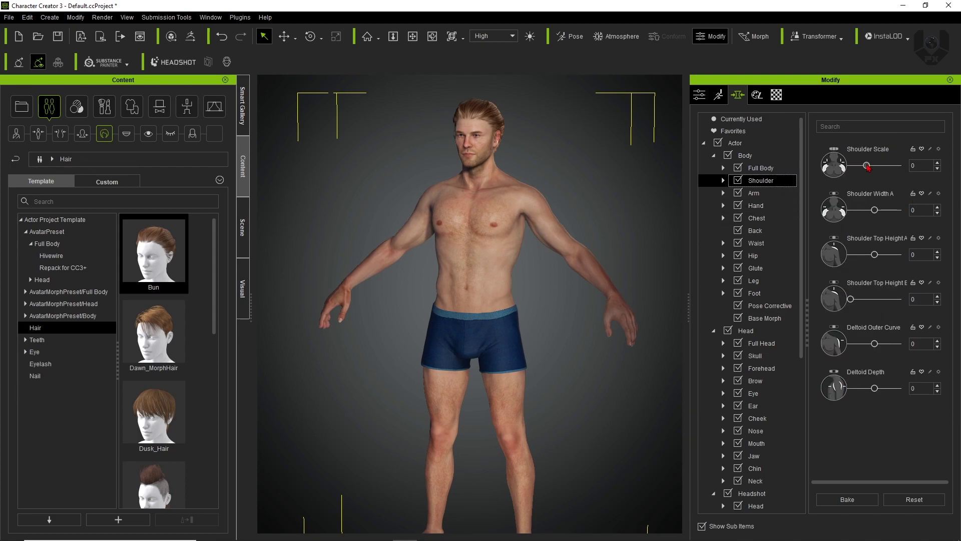
mouse_move(867, 166)
mouse_down()
mouse_move(877, 165)
mouse_move(855, 166)
mouse_move(871, 166)
mouse_up()
click(900, 170)
drag(888, 214, 904, 217)
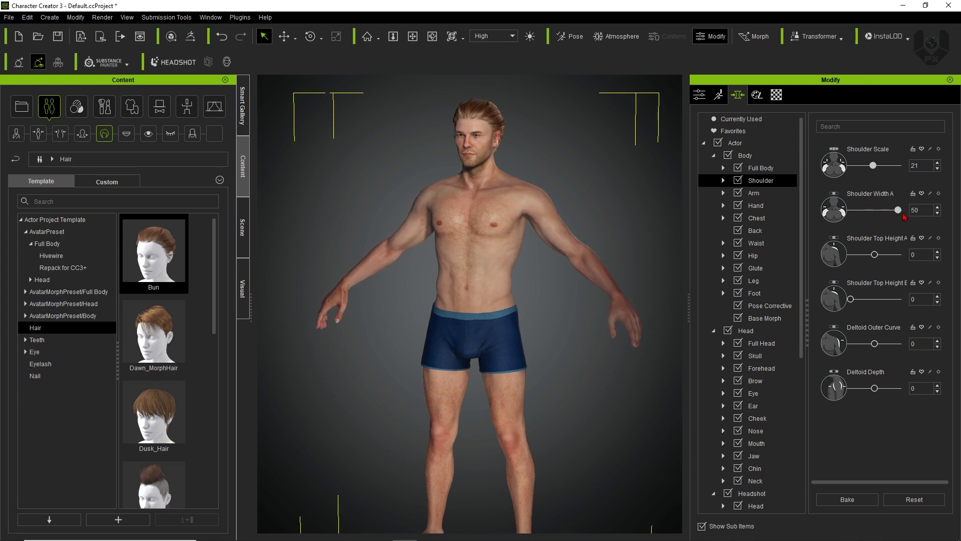
click(481, 351)
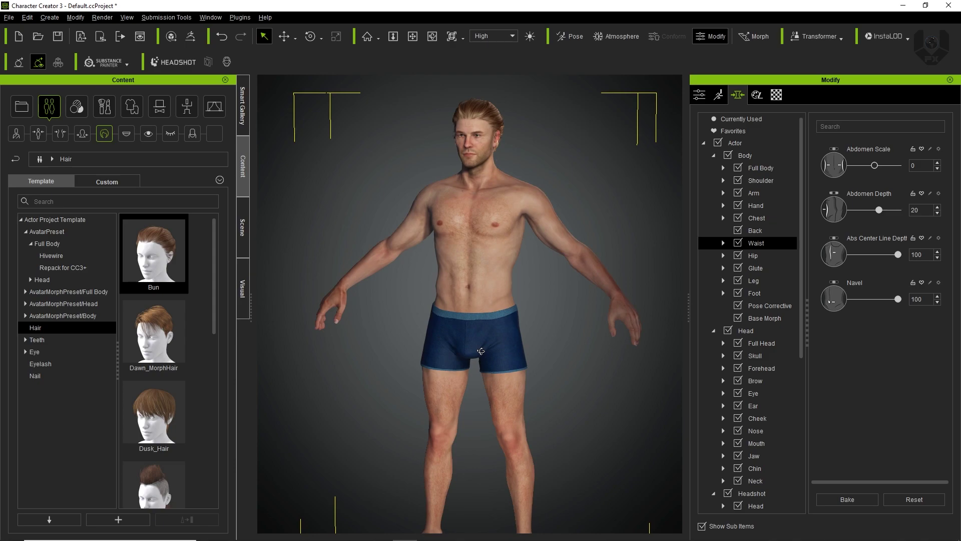
Look through the Skin, Makeup and Outfits appearance editors for the avatar
click(757, 95)
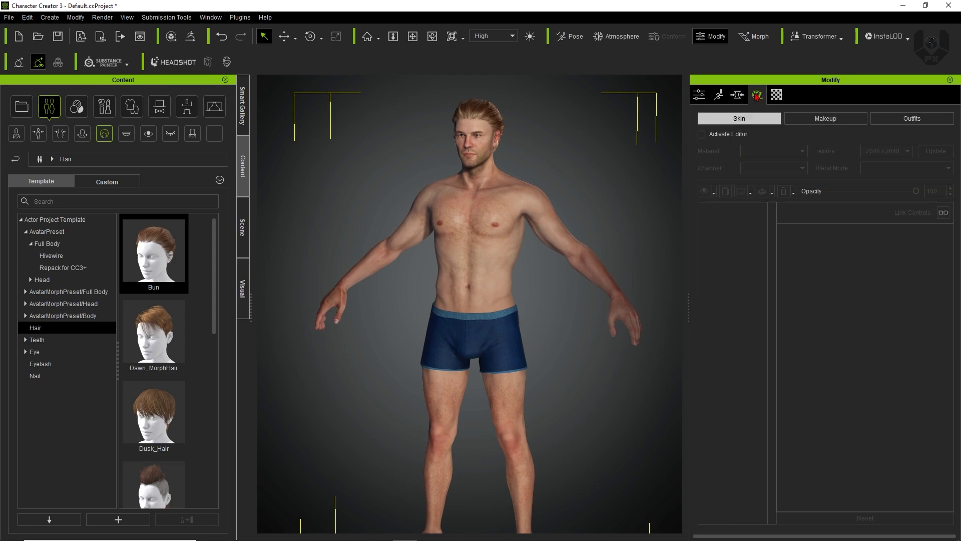
right_drag(434, 279, 378, 311)
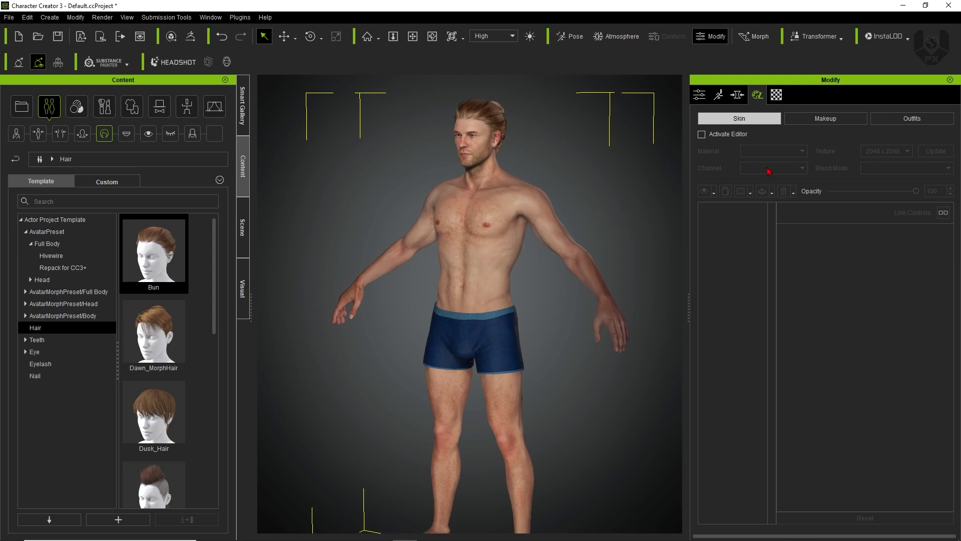
click(816, 121)
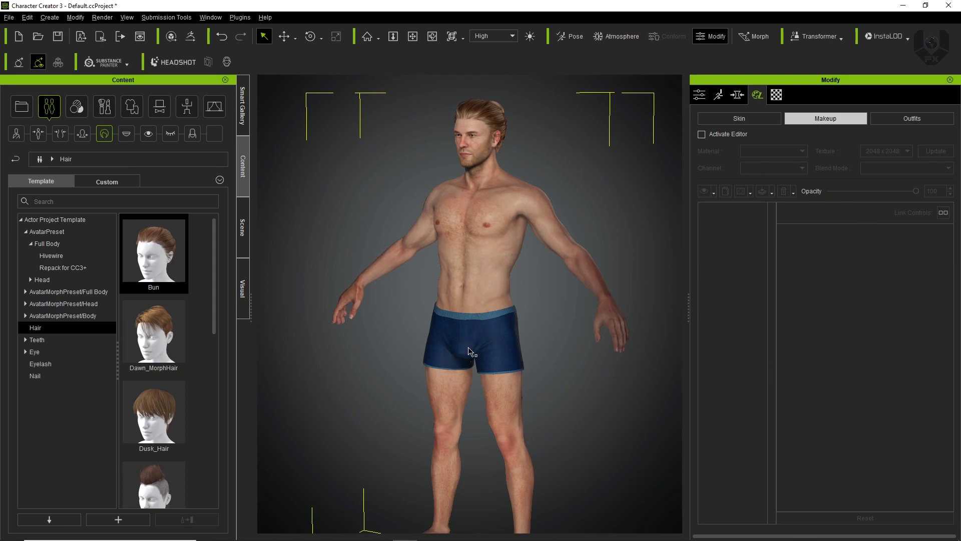
mouse_move(468, 348)
right_down()
mouse_move(594, 351)
mouse_move(473, 349)
right_up()
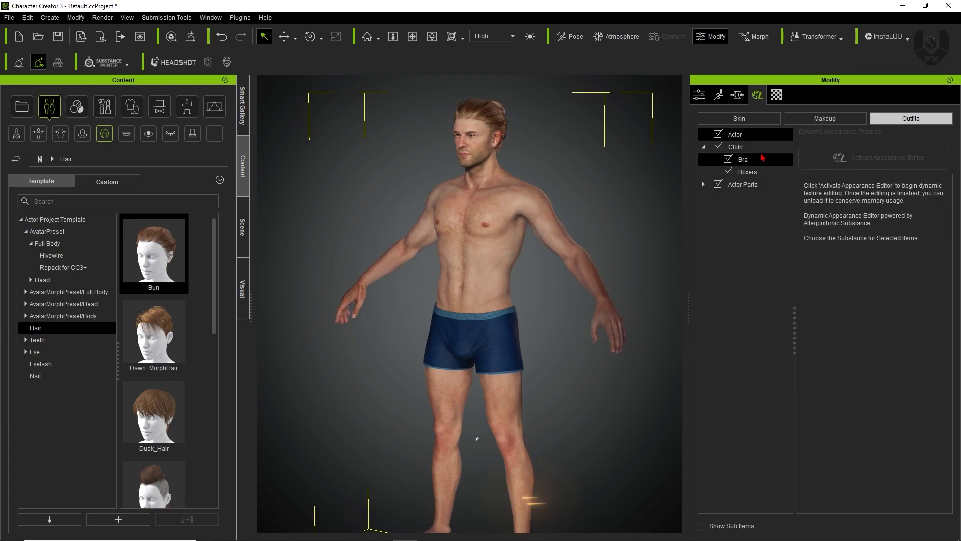
Examine the avatar's Material List, Texture Settings and Shader Settings for the Std_Tongue material
click(776, 96)
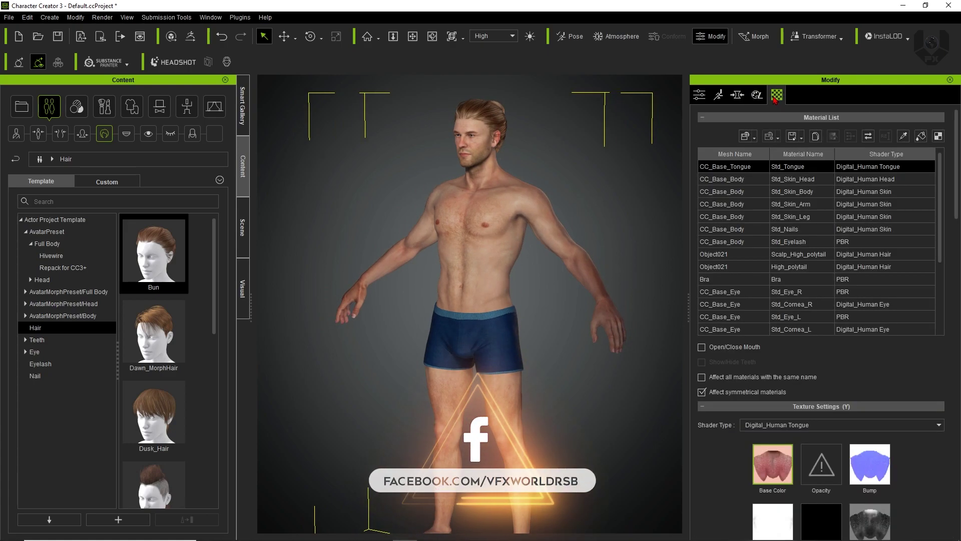
scroll(756, 311, down, 6)
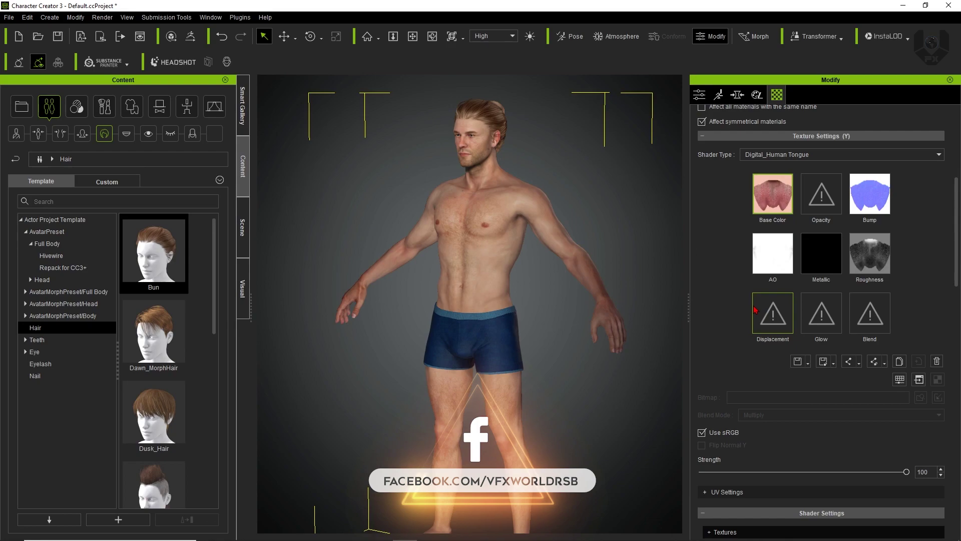
scroll(756, 311, down, 3)
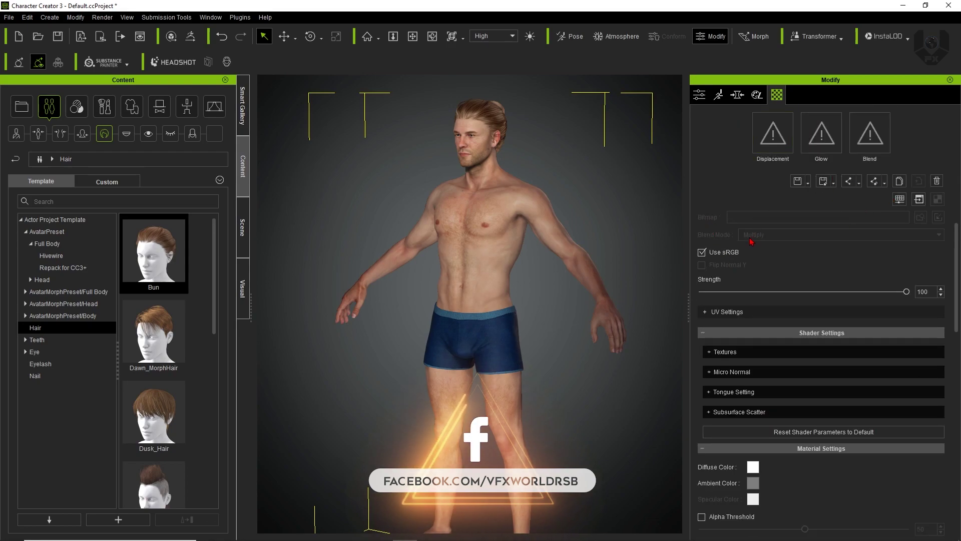